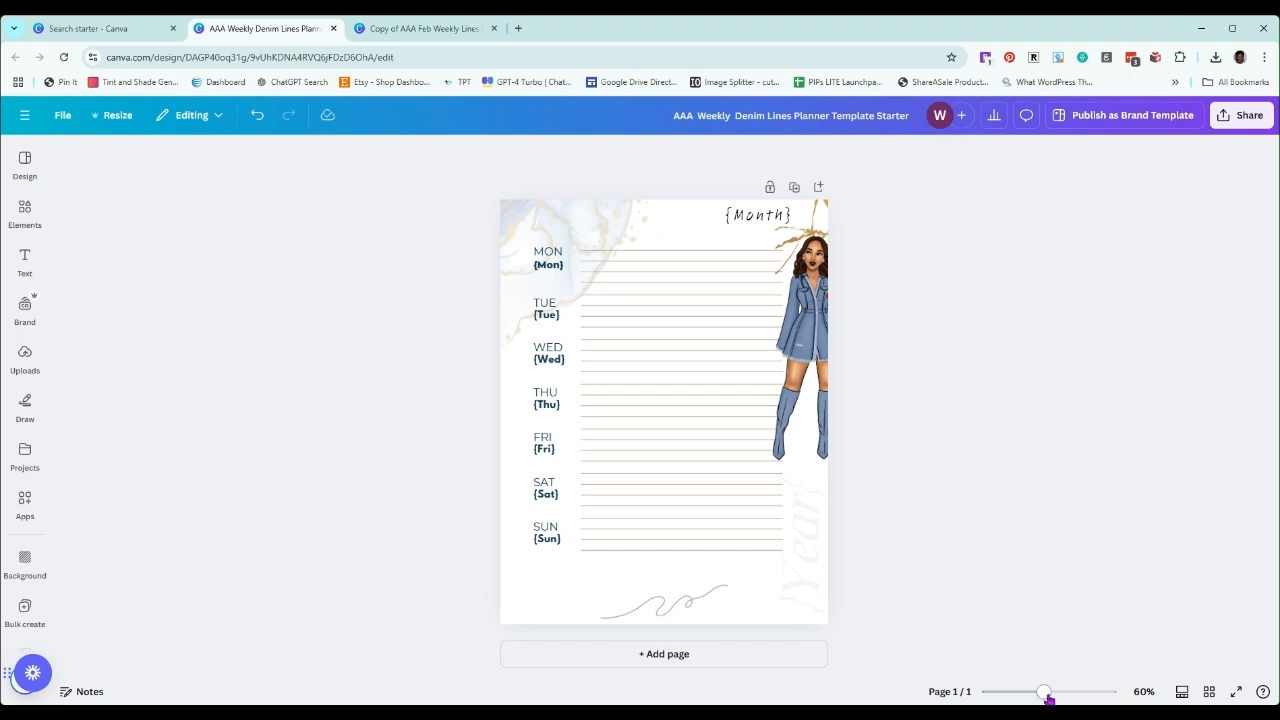
left_click_drag(1046, 697, 1050, 696)
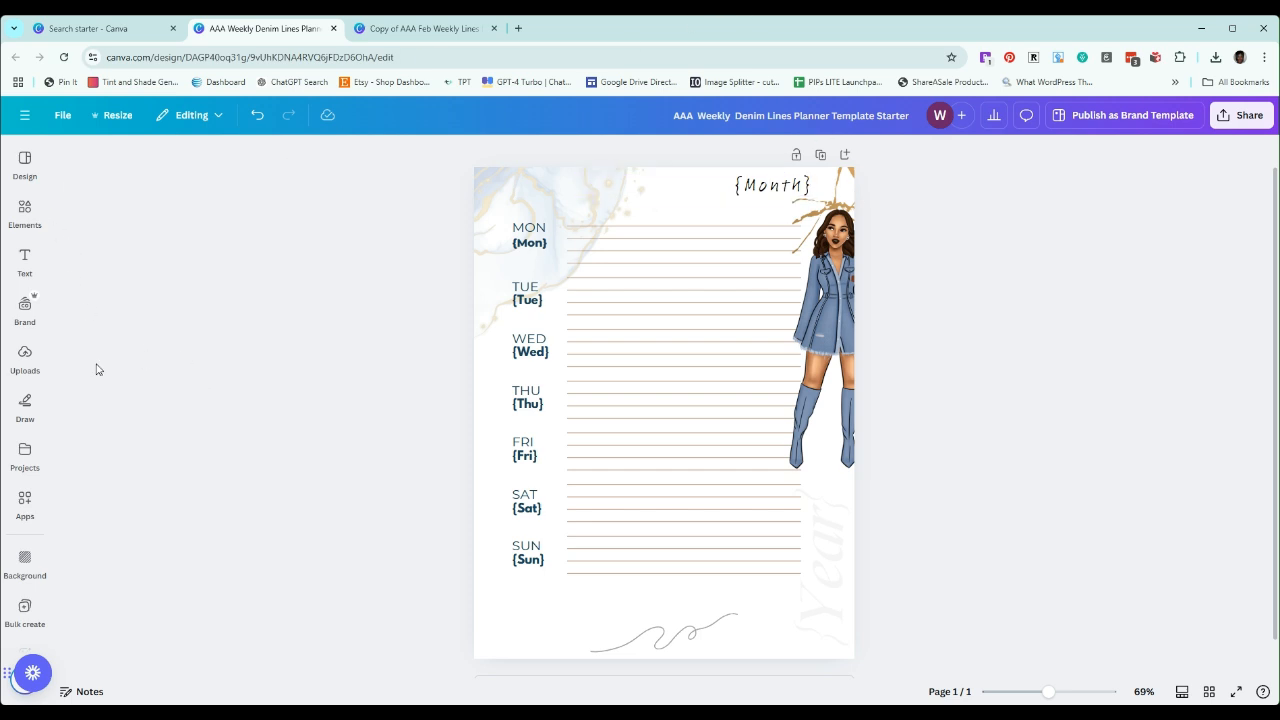
left_click(22, 508)
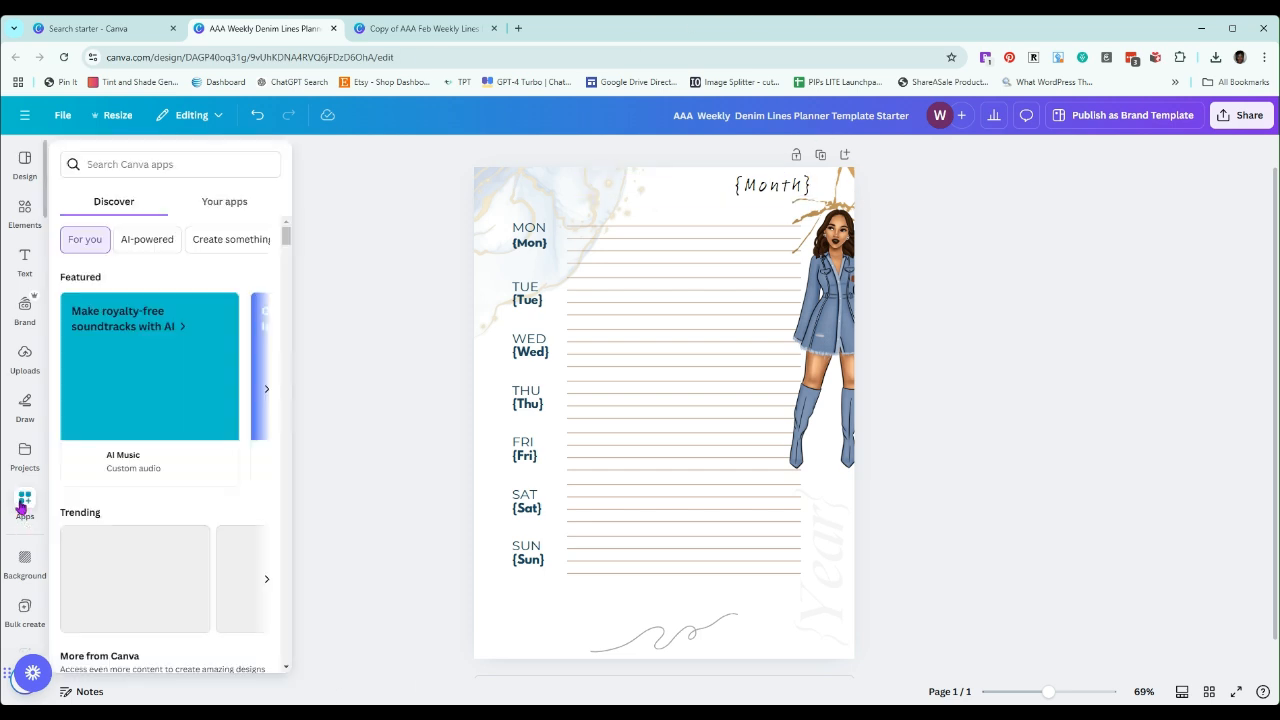
left_click(243, 200)
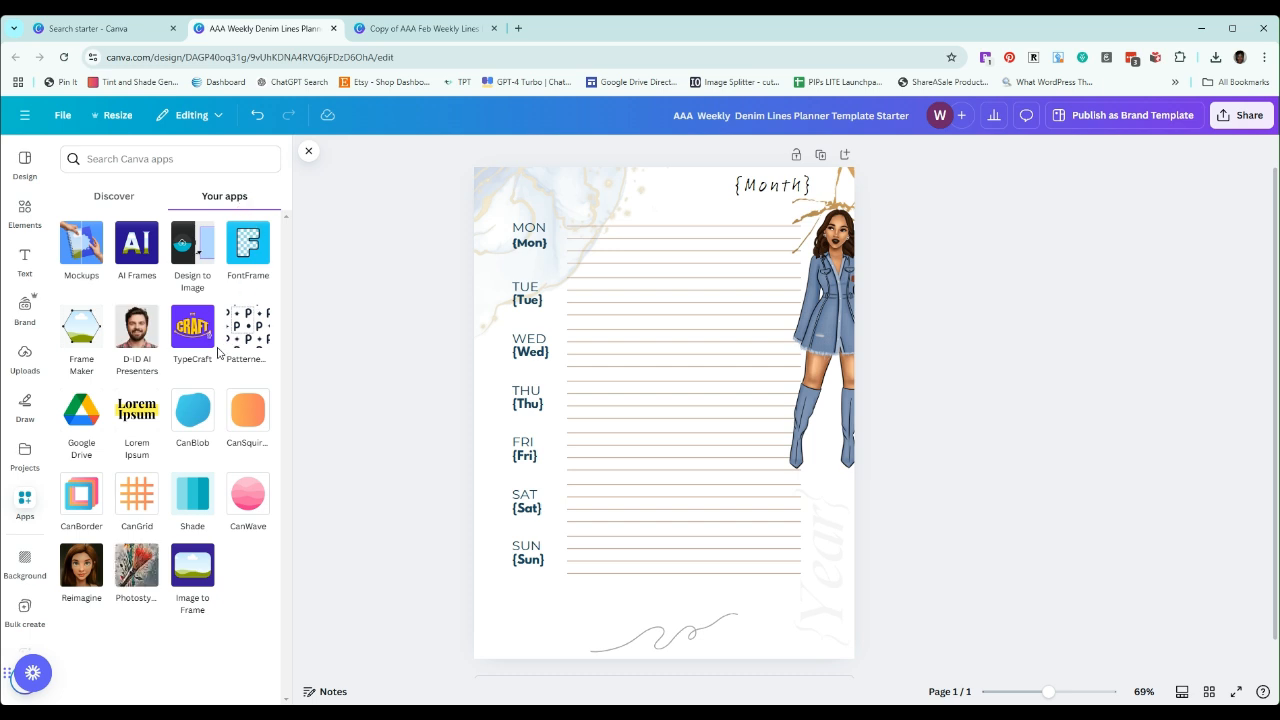
left_click(151, 156)
type("dup")
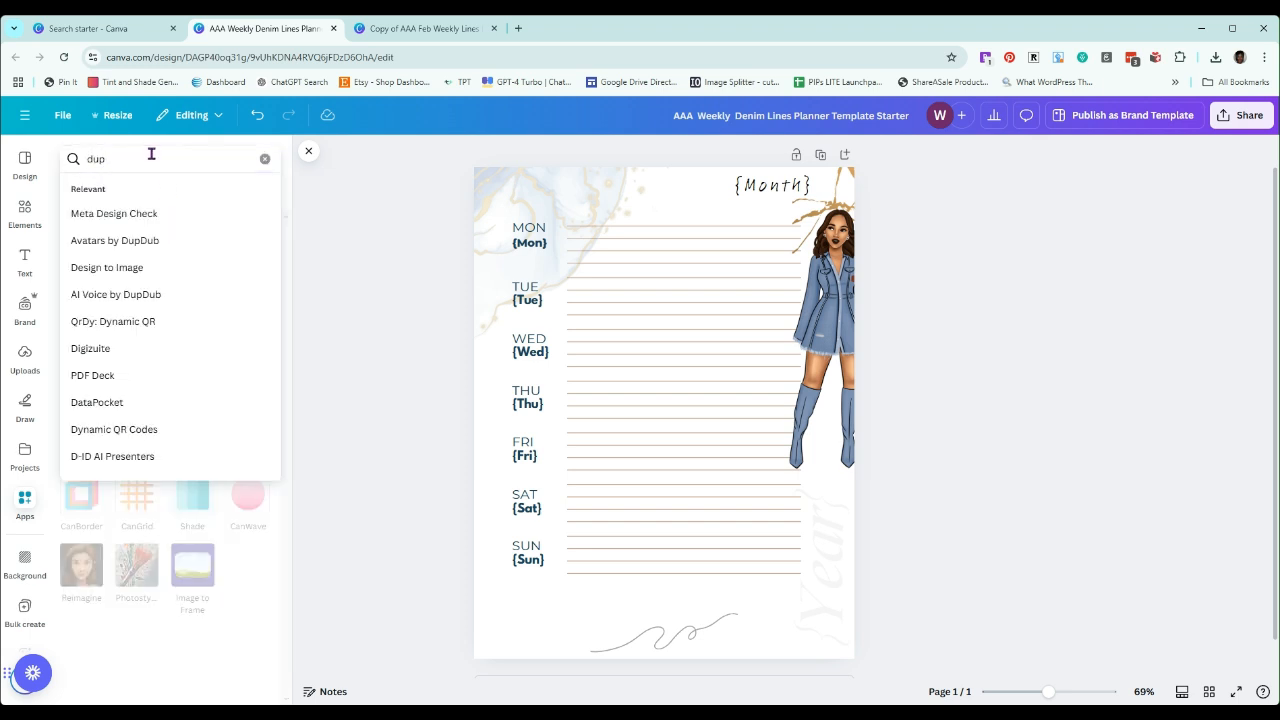
key("BackSpace")
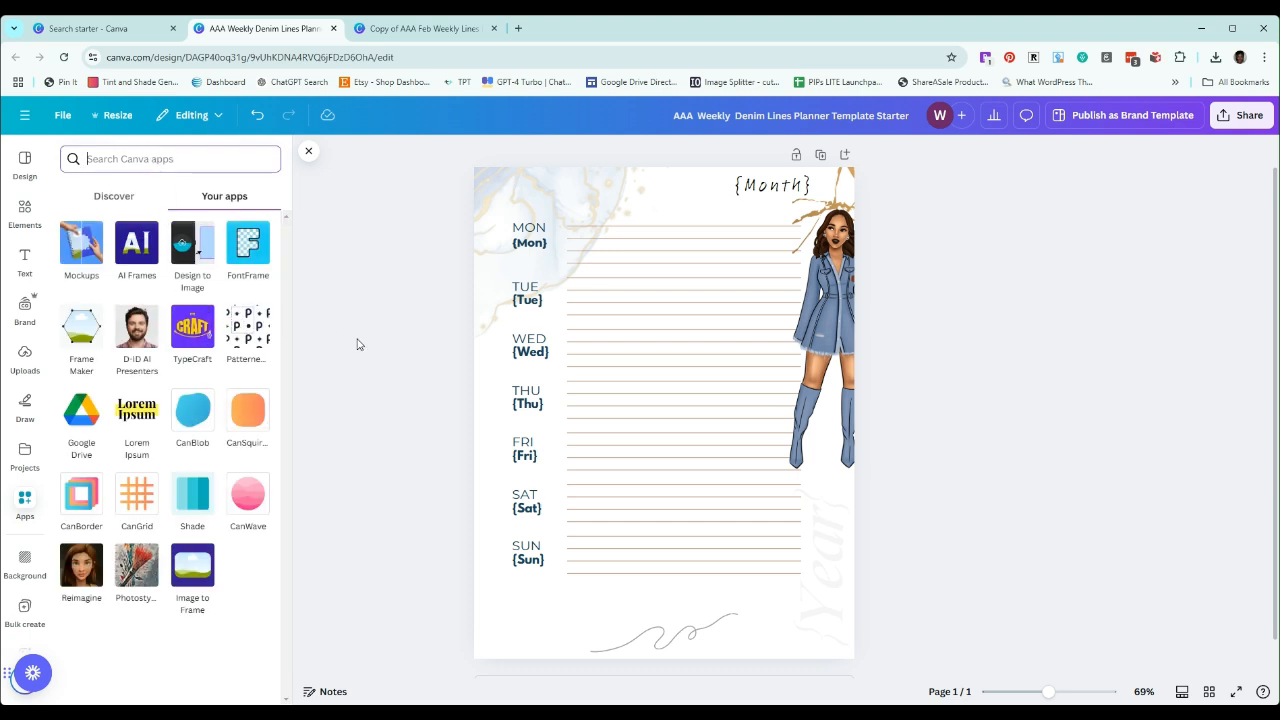
Find the Bulk create app by searching the apps for "batch" and "bulk", and open it
left_click(27, 499)
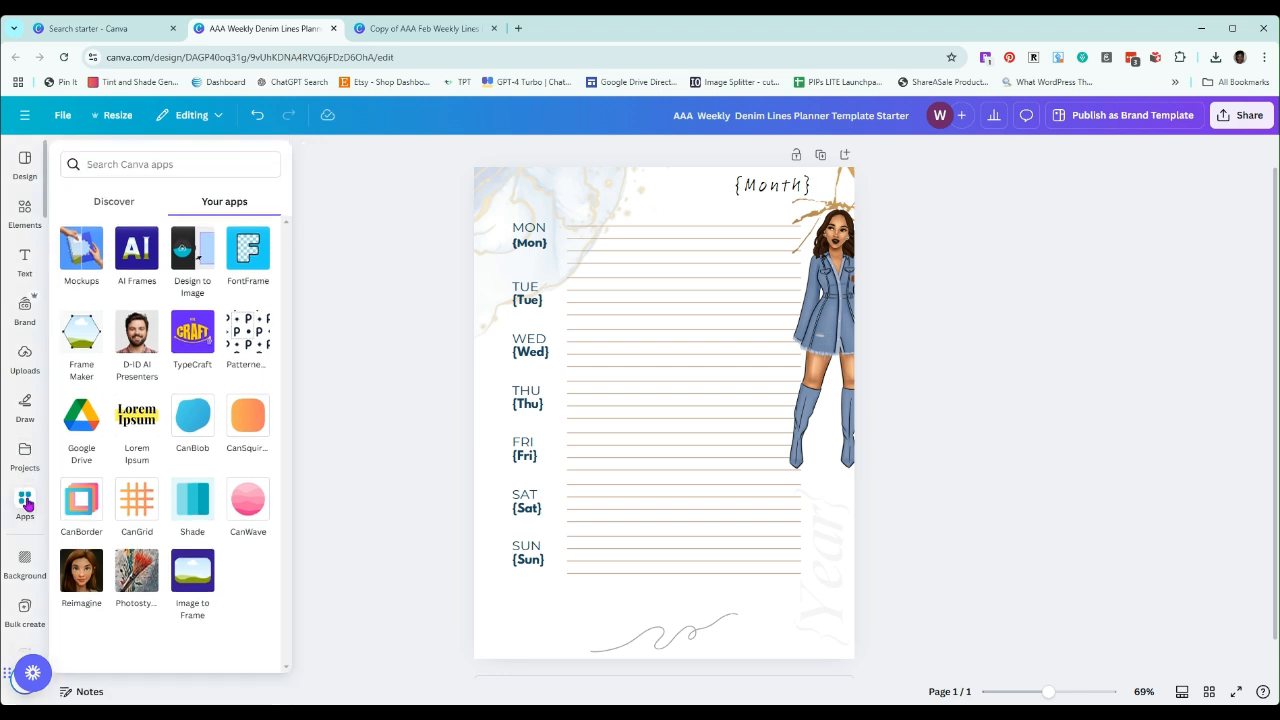
left_click(110, 208)
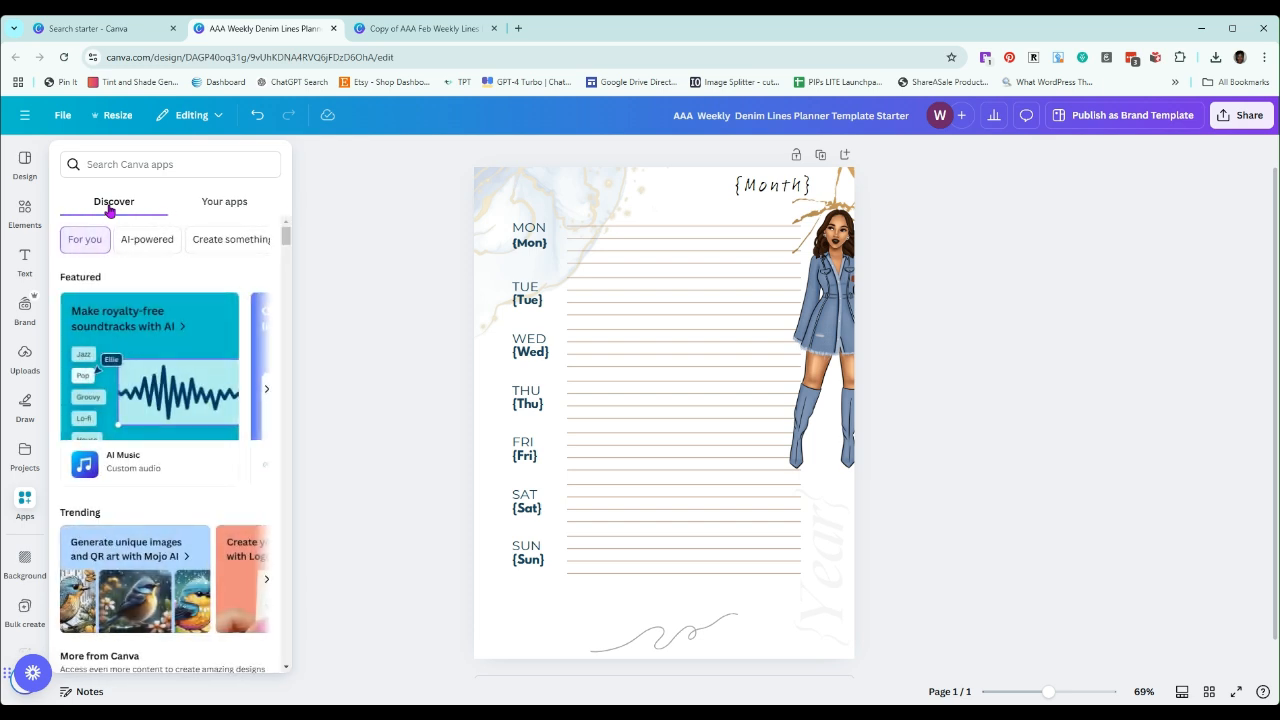
left_click(230, 207)
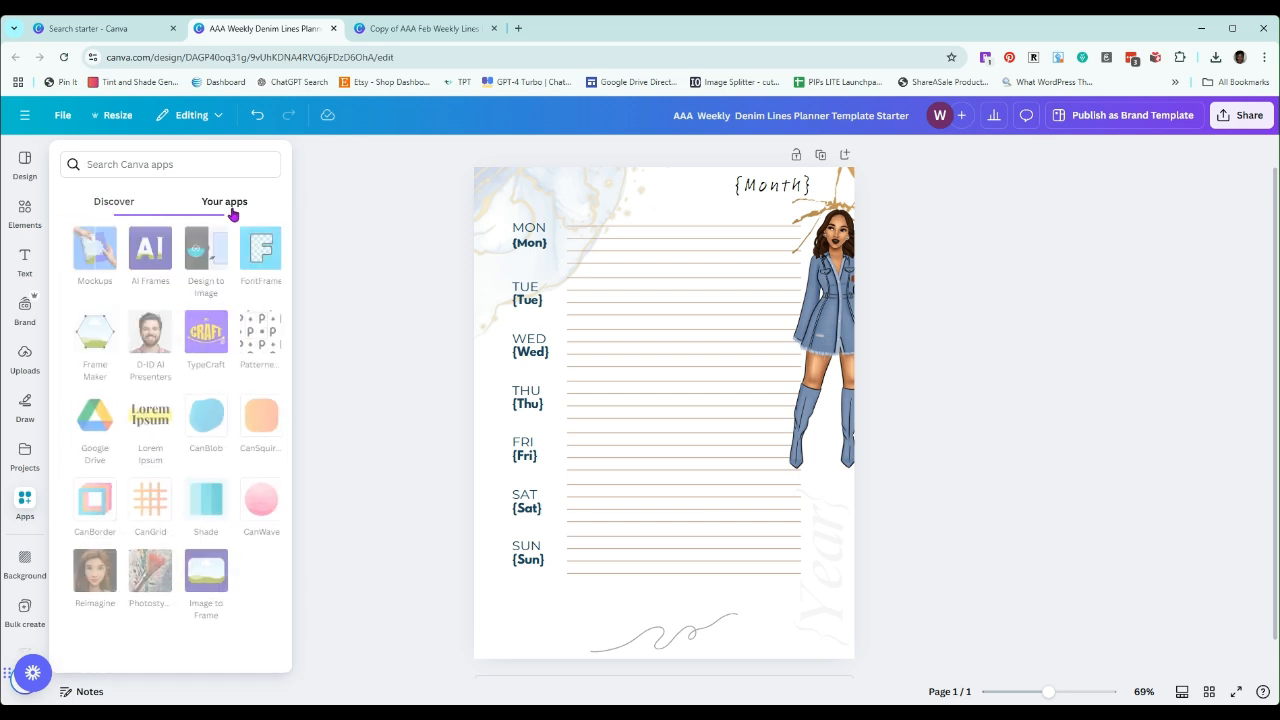
left_click(194, 167)
type("batch")
key("Return")
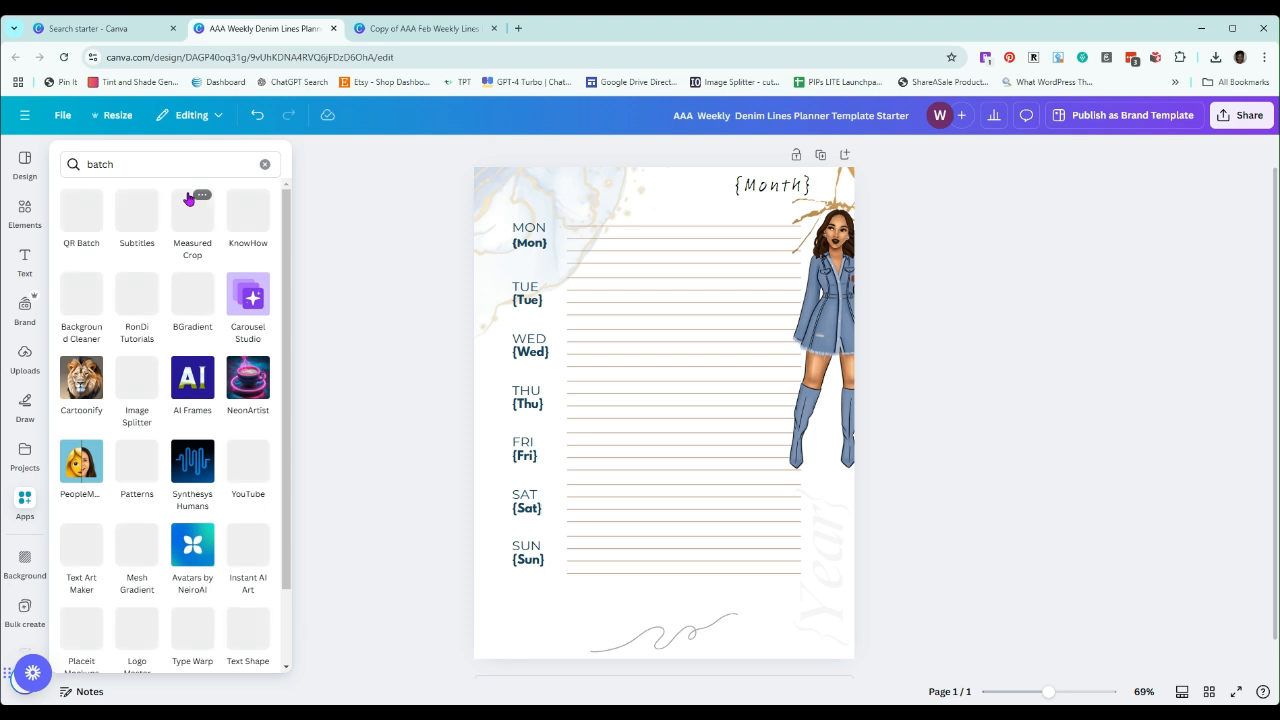
left_click(128, 164)
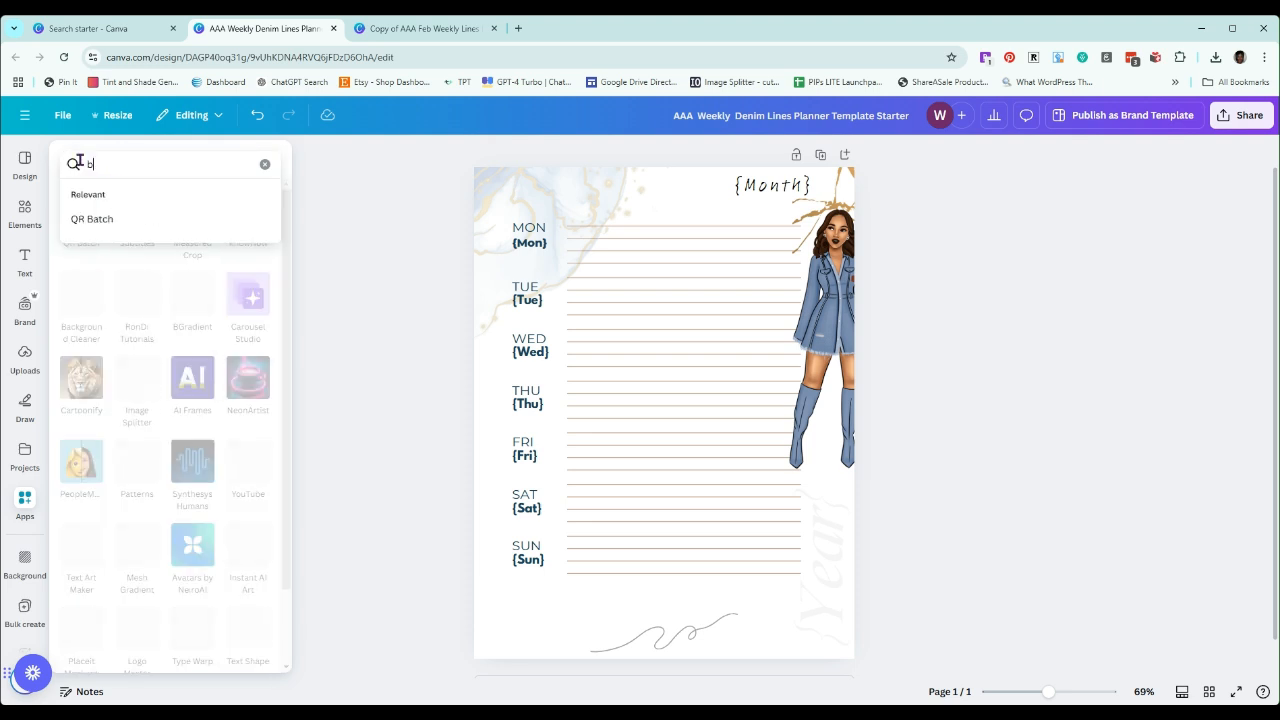
type("bu")
key("Return")
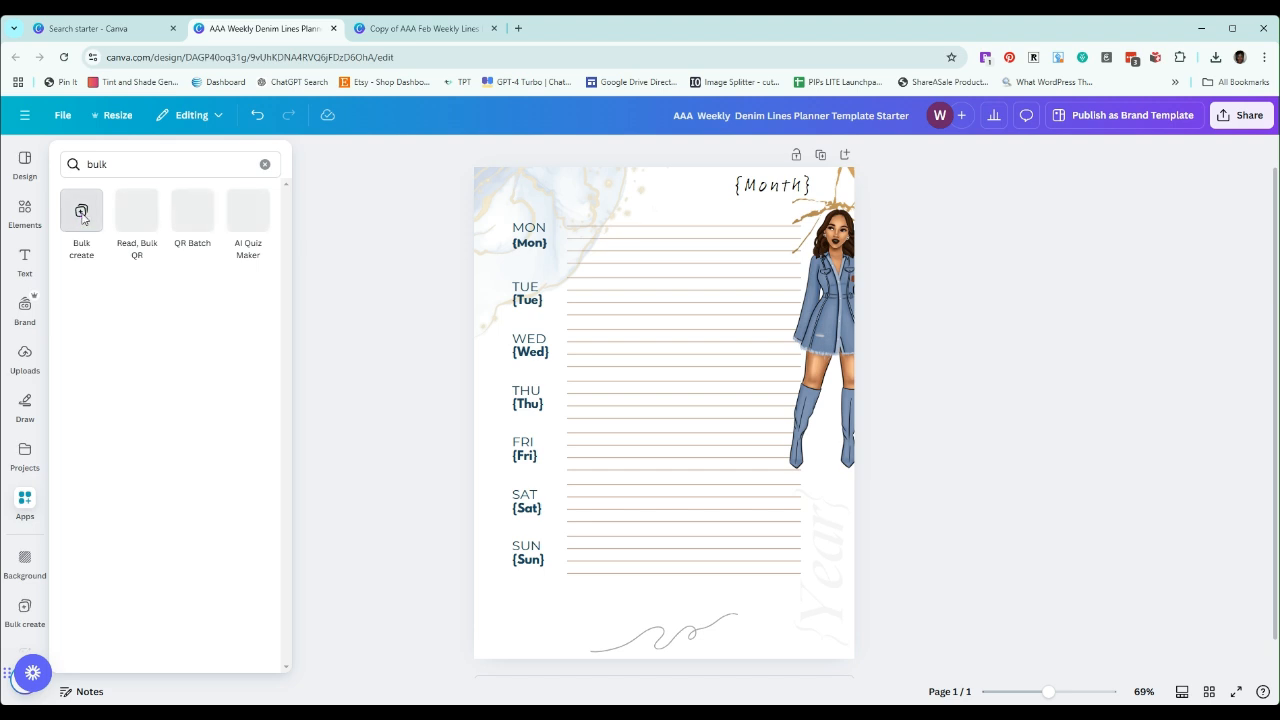
left_click(82, 214)
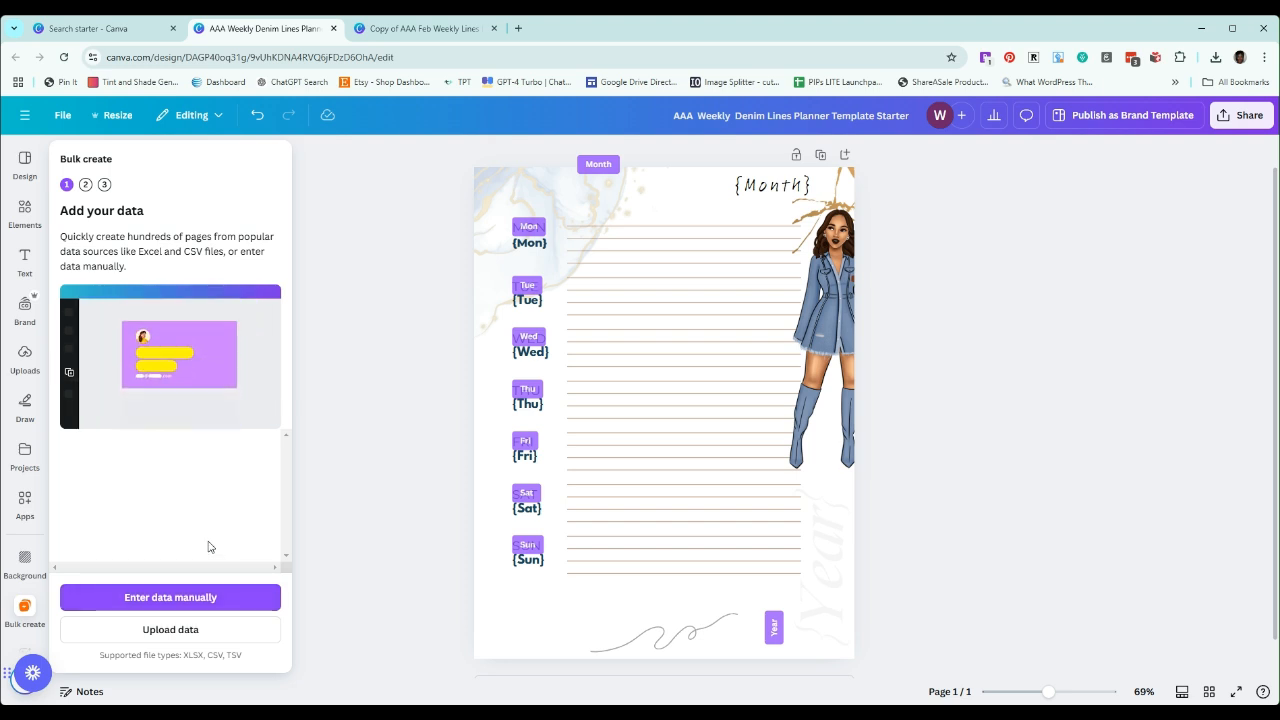
Clear the manual bulk-create table and fill it with the copied 2025 planner data for month, year and weekday dates
left_click(193, 599)
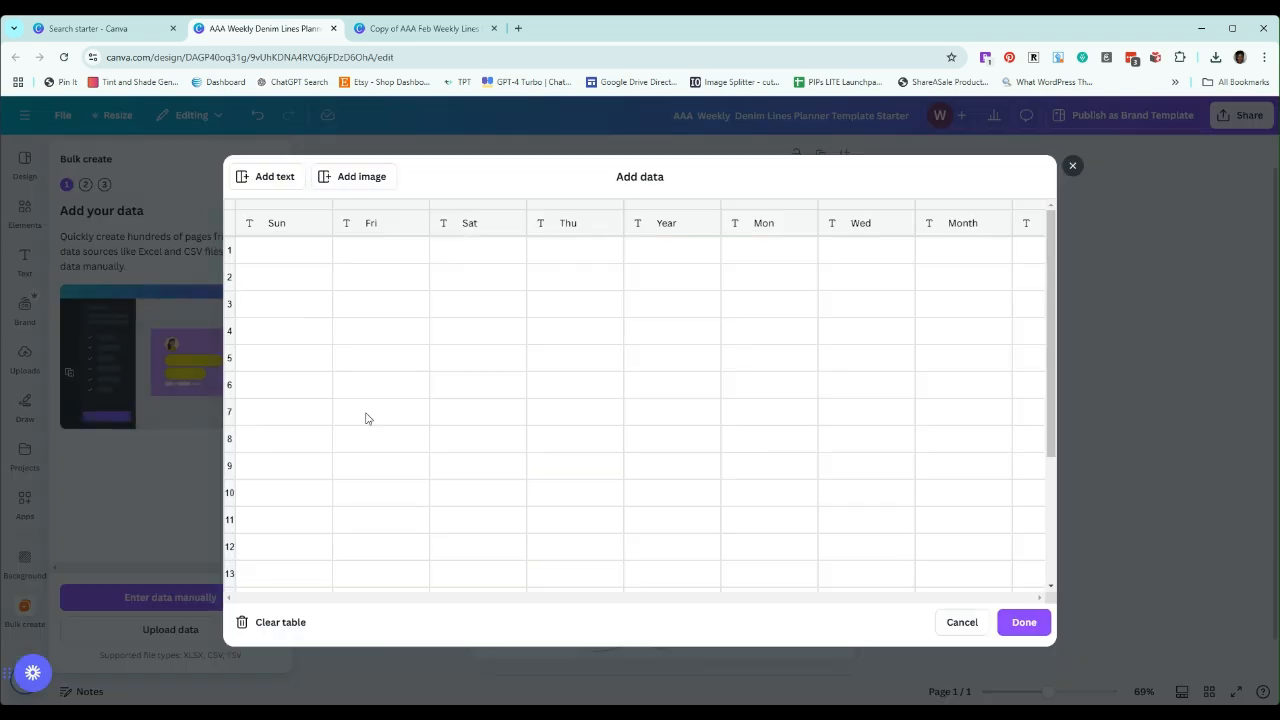
left_click(280, 622)
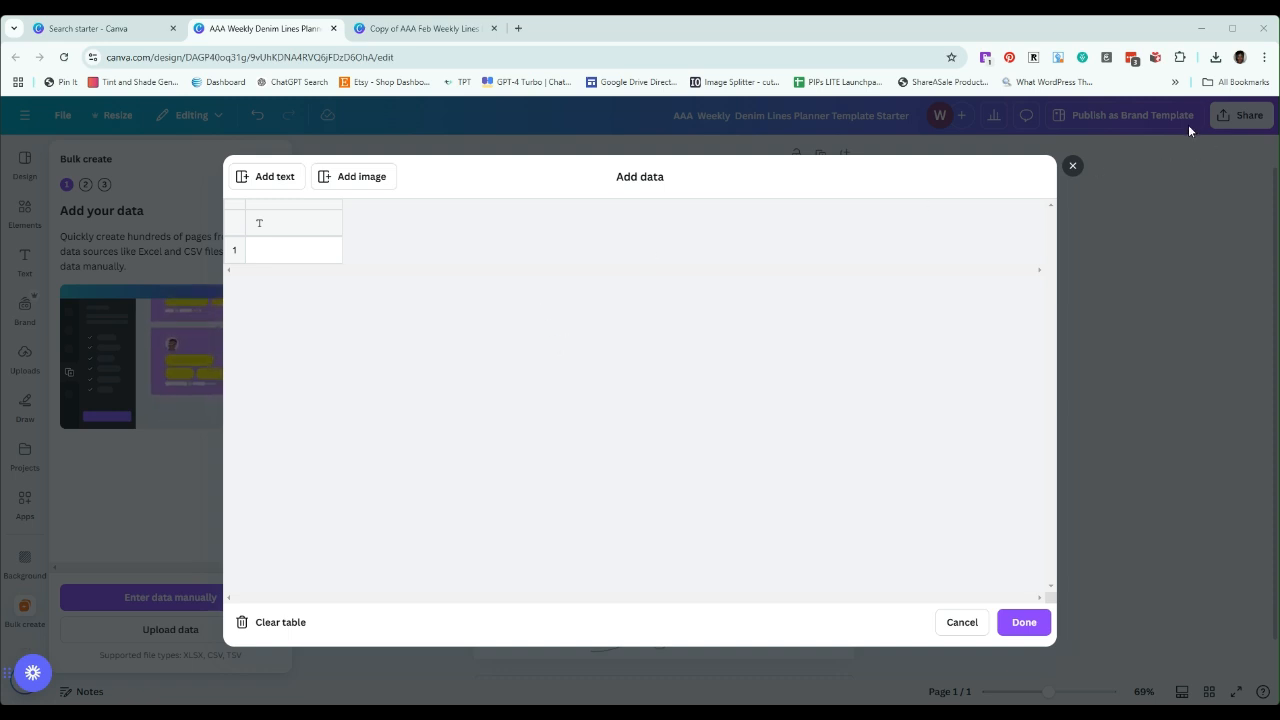
left_click(291, 253)
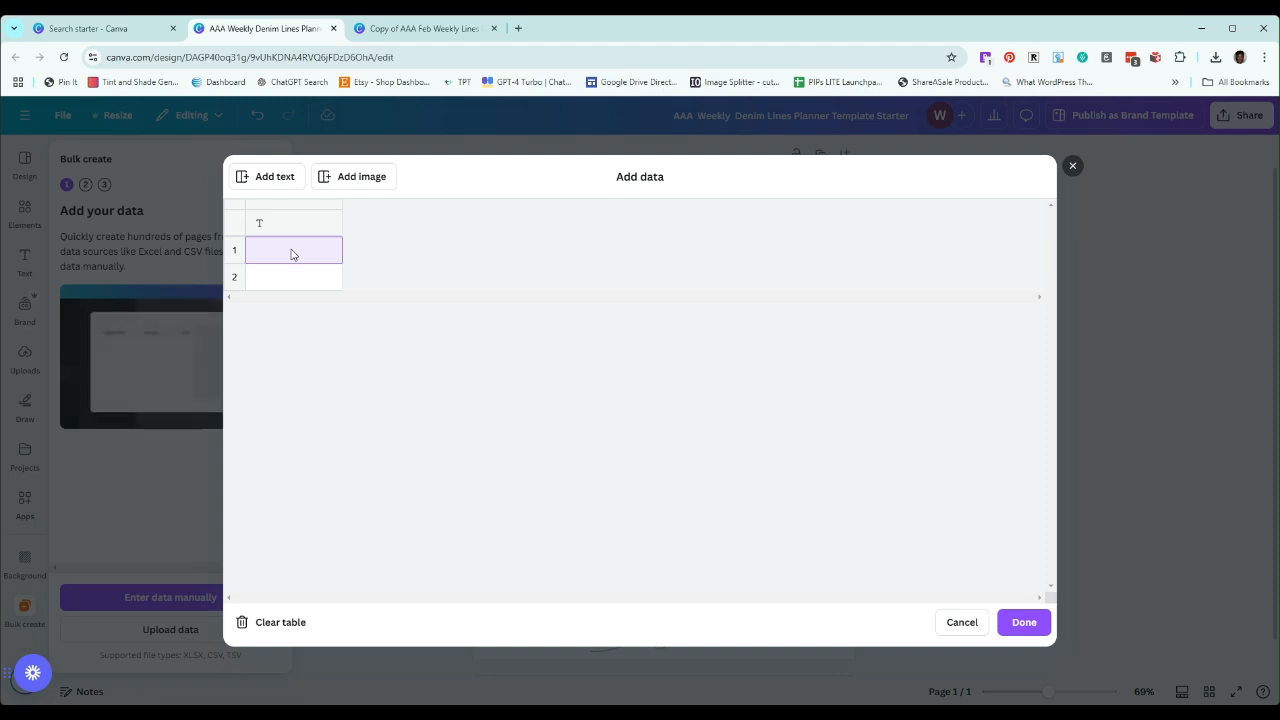
key("ctrl+v")
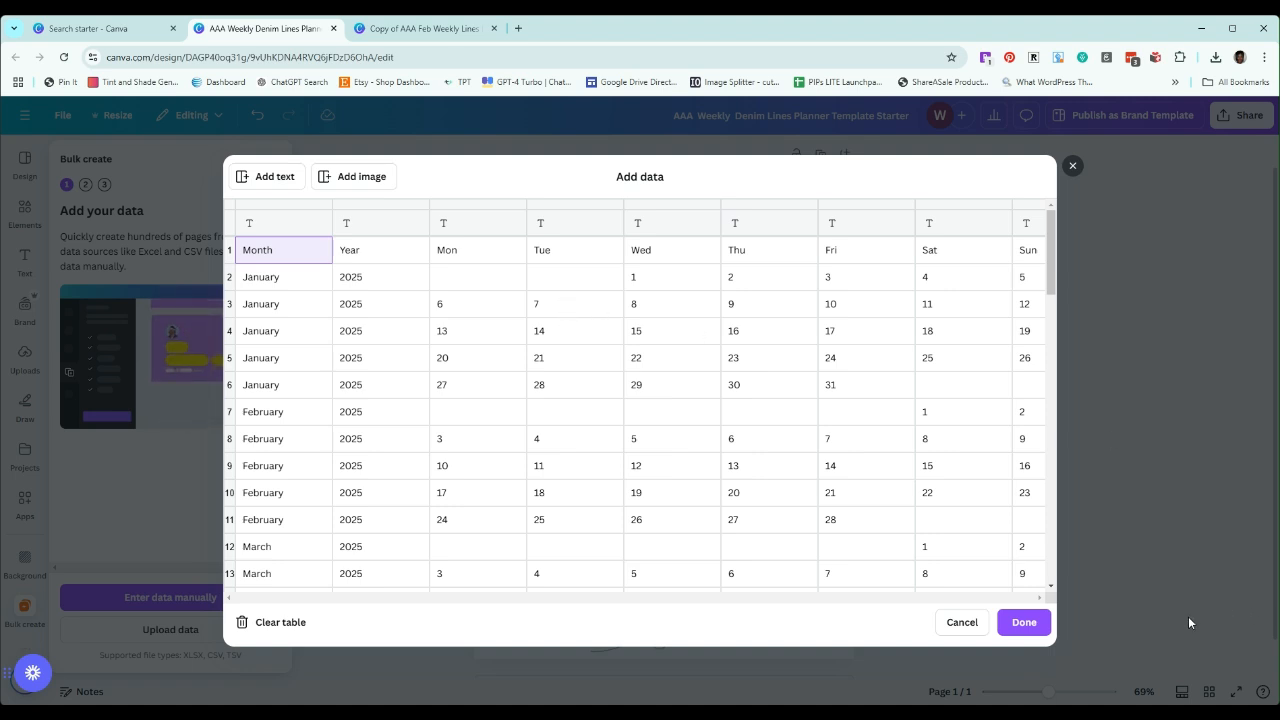
left_click(1025, 622)
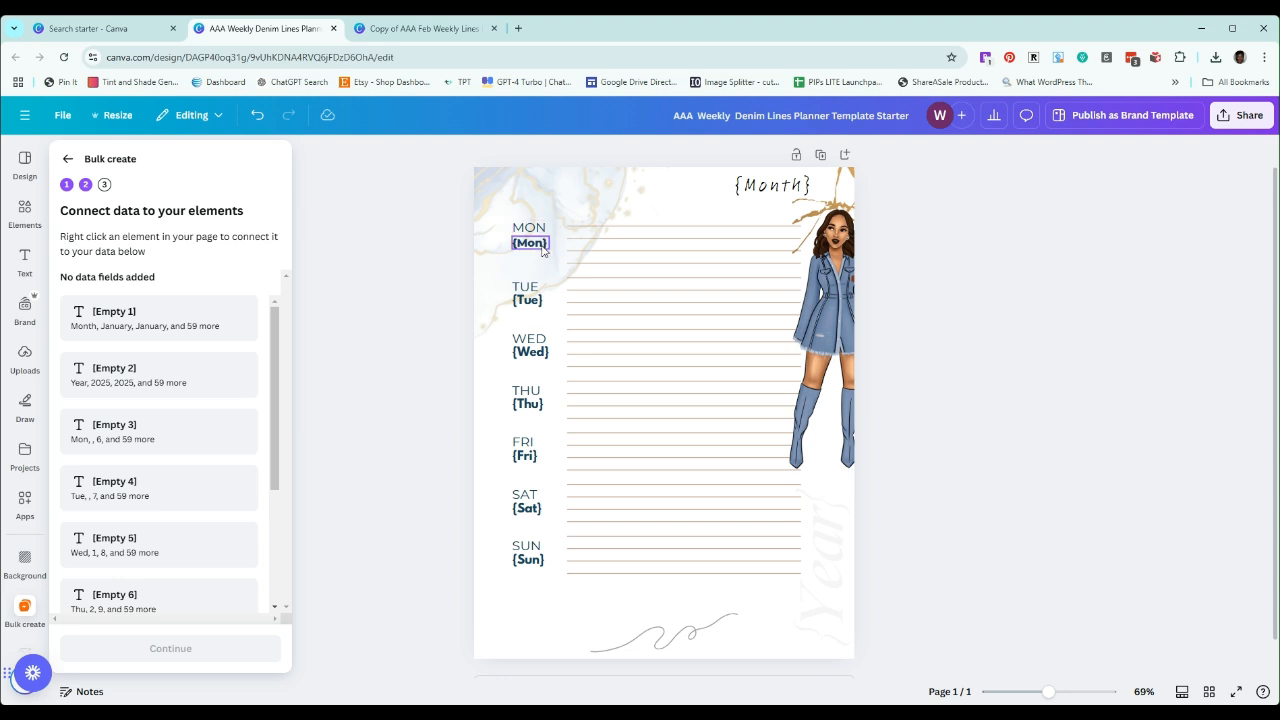
scroll(171, 501, "down", 2)
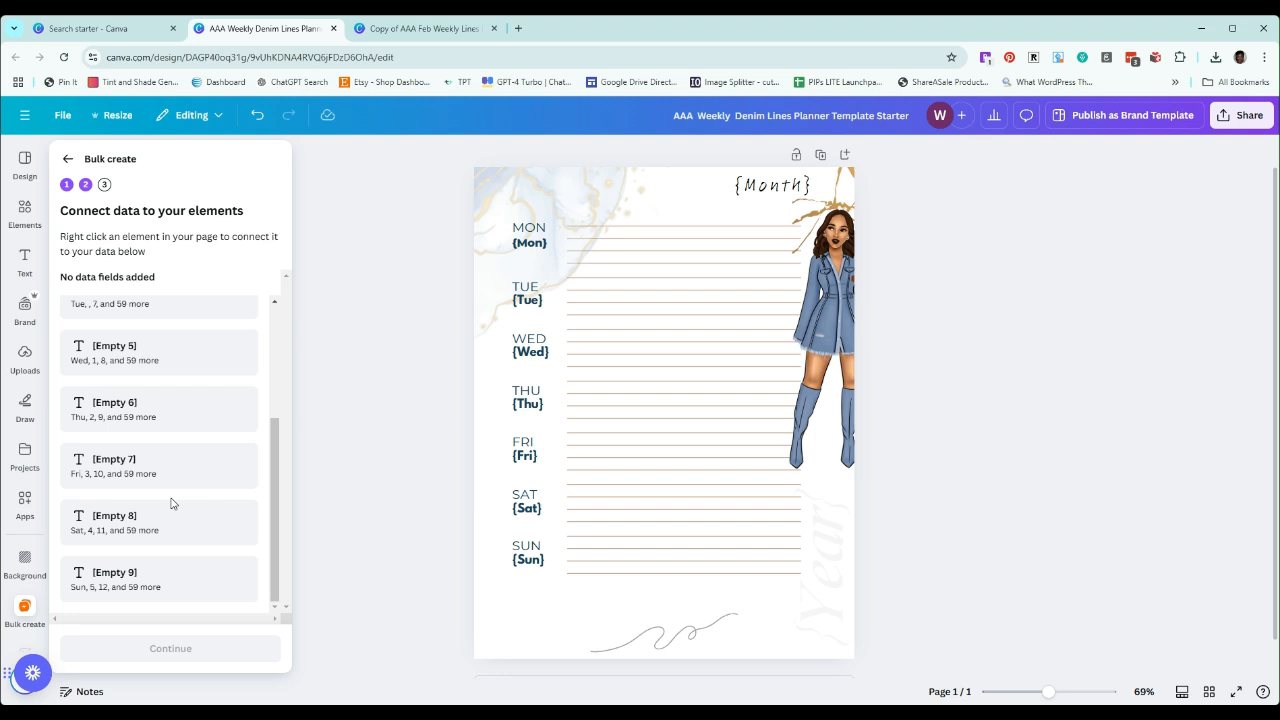
scroll(171, 502, "up", 1)
scroll(171, 502, "up", 2)
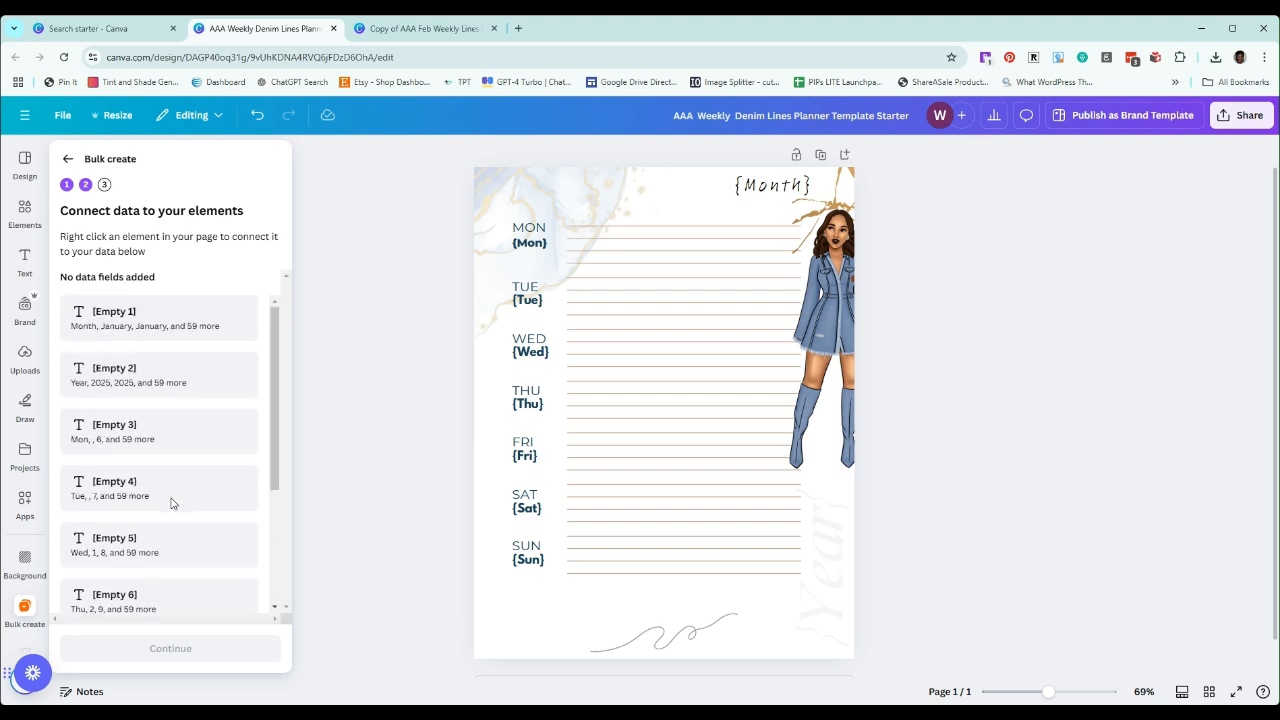
left_click(530, 250)
left_click(584, 209)
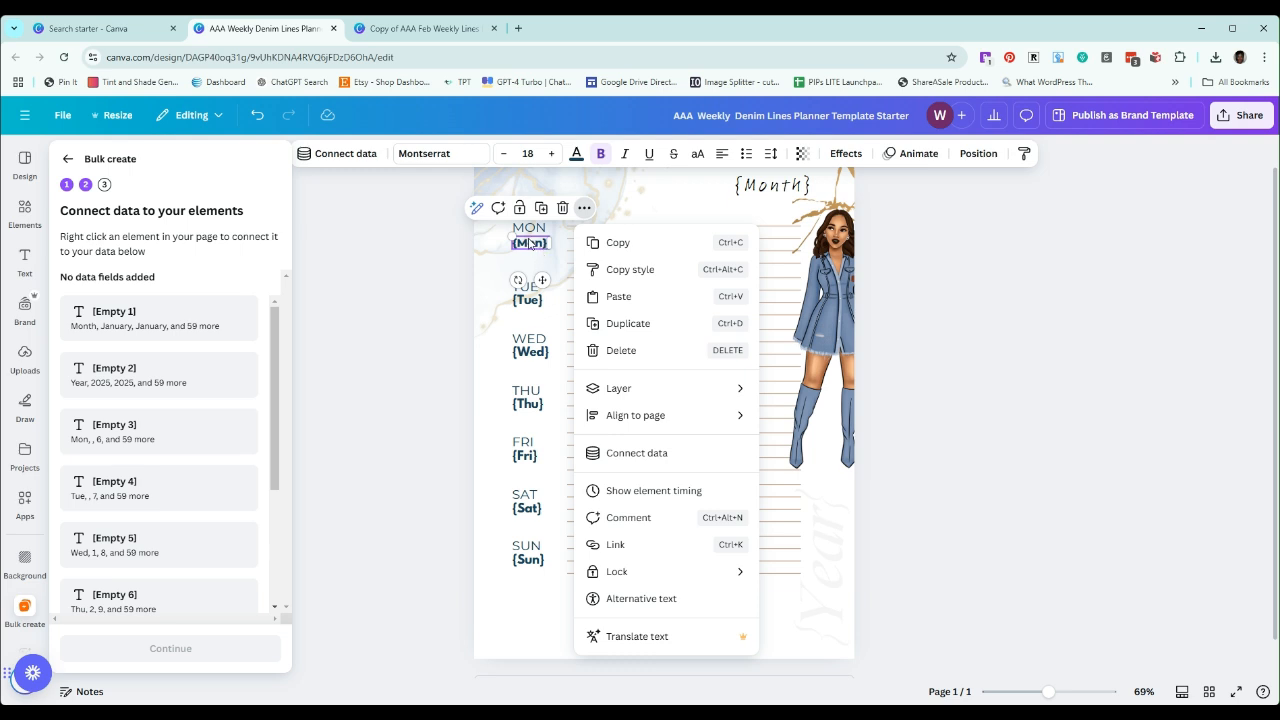
left_click(637, 455)
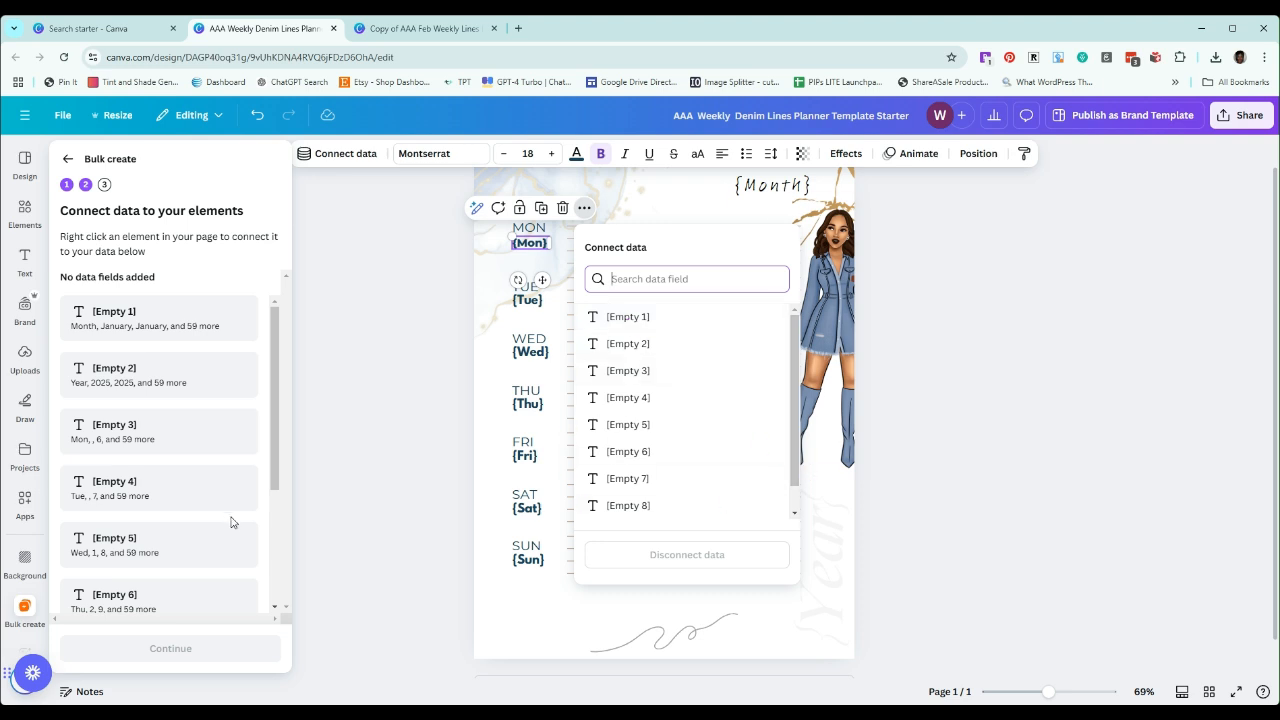
left_click_drag(272, 370, 298, 520)
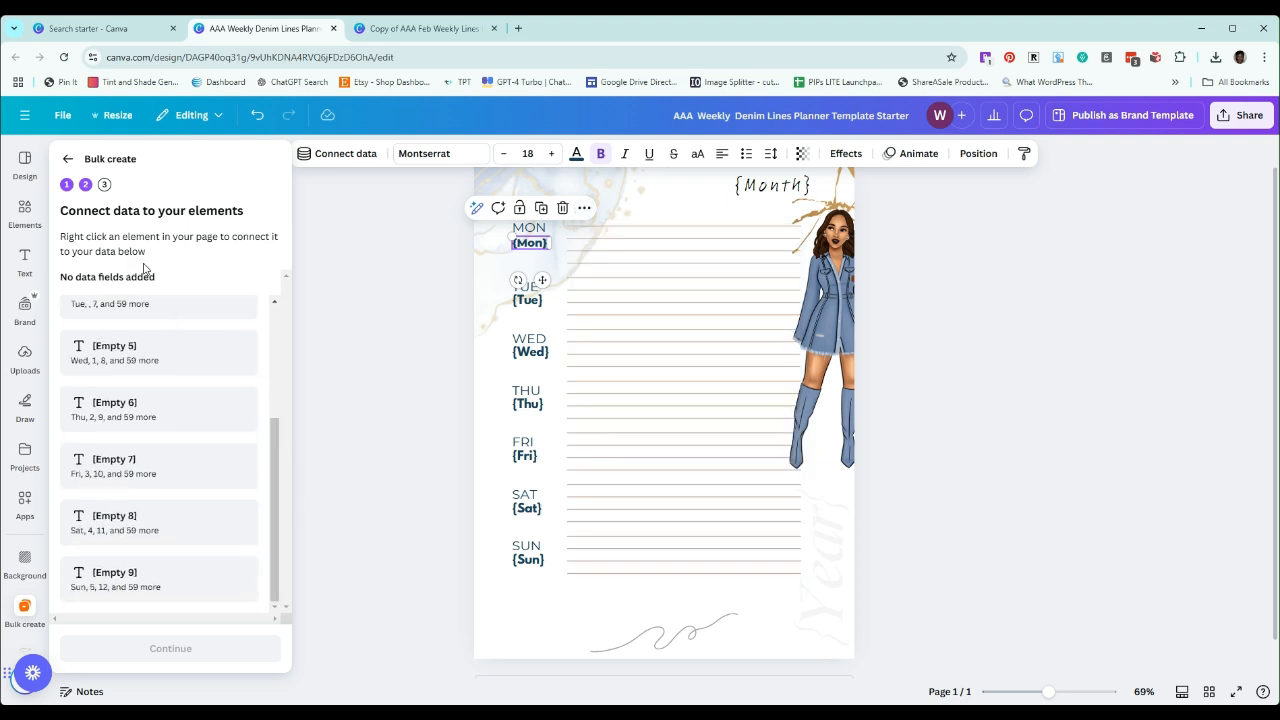
Return to the manually entered data table and name its first three column headers Month, Year and Mon
left_click(66, 161)
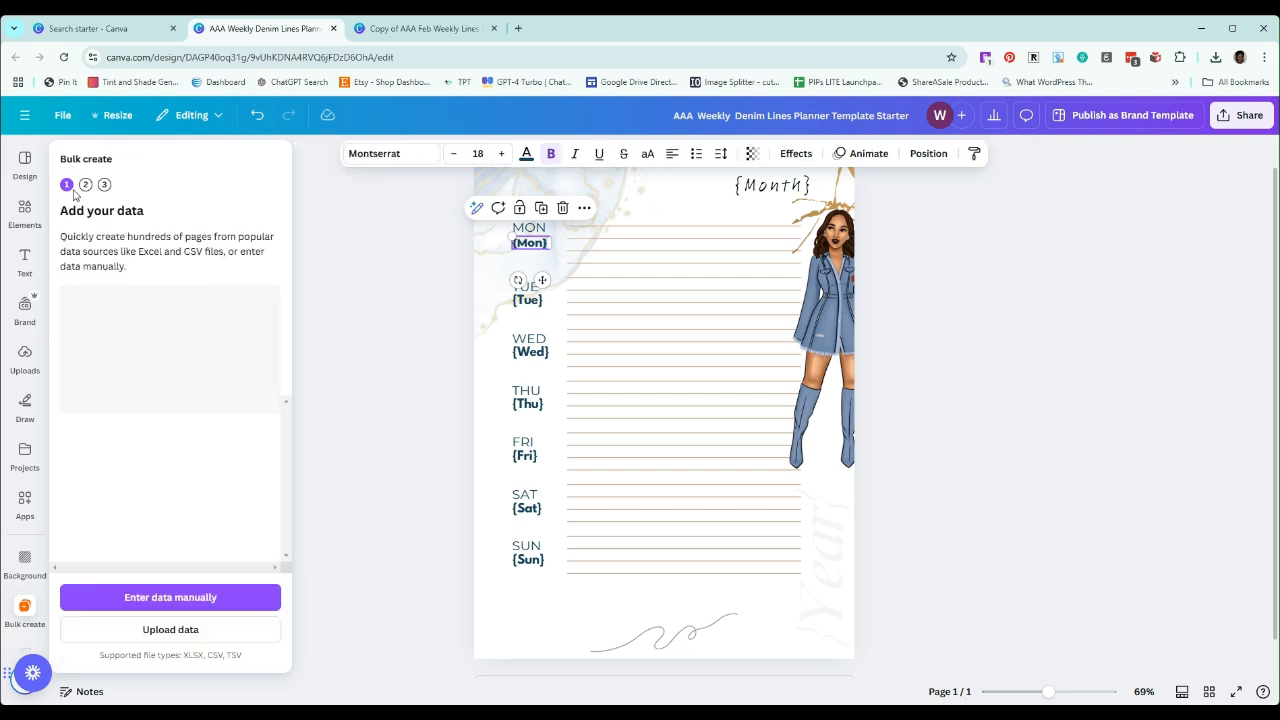
left_click(195, 597)
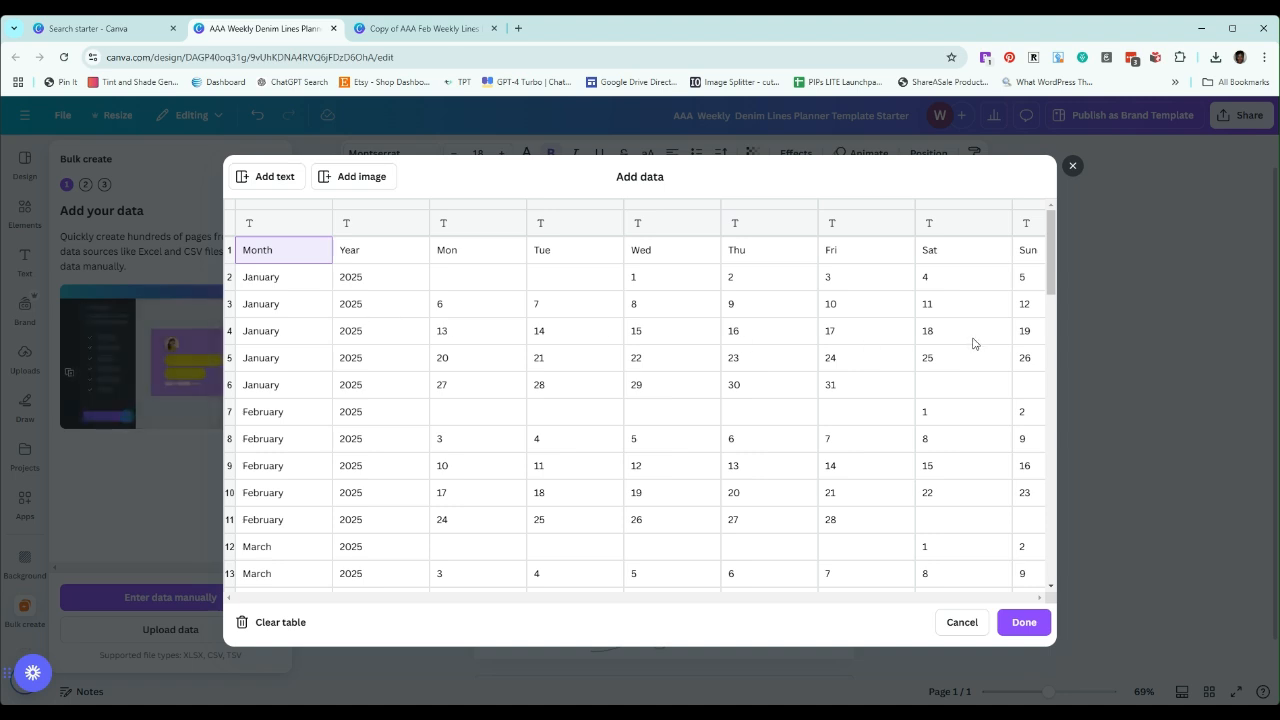
double_click(286, 251)
left_click(303, 227)
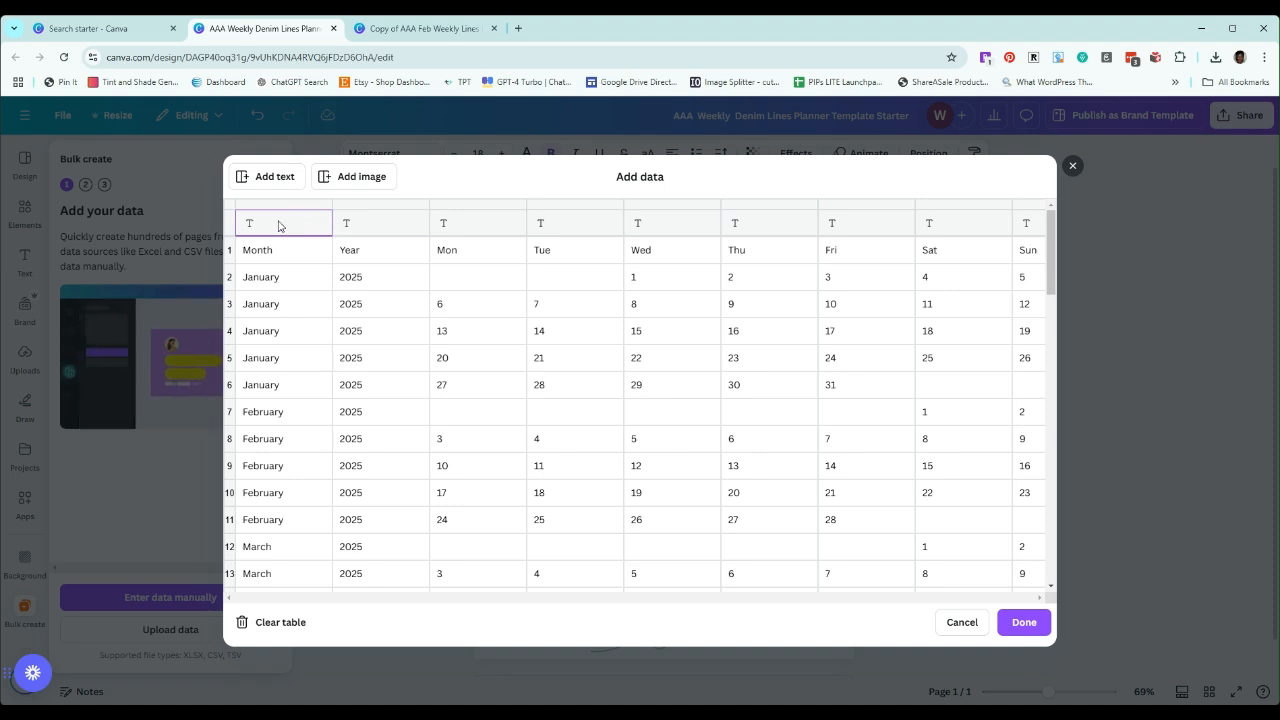
type("Month")
left_click(371, 232)
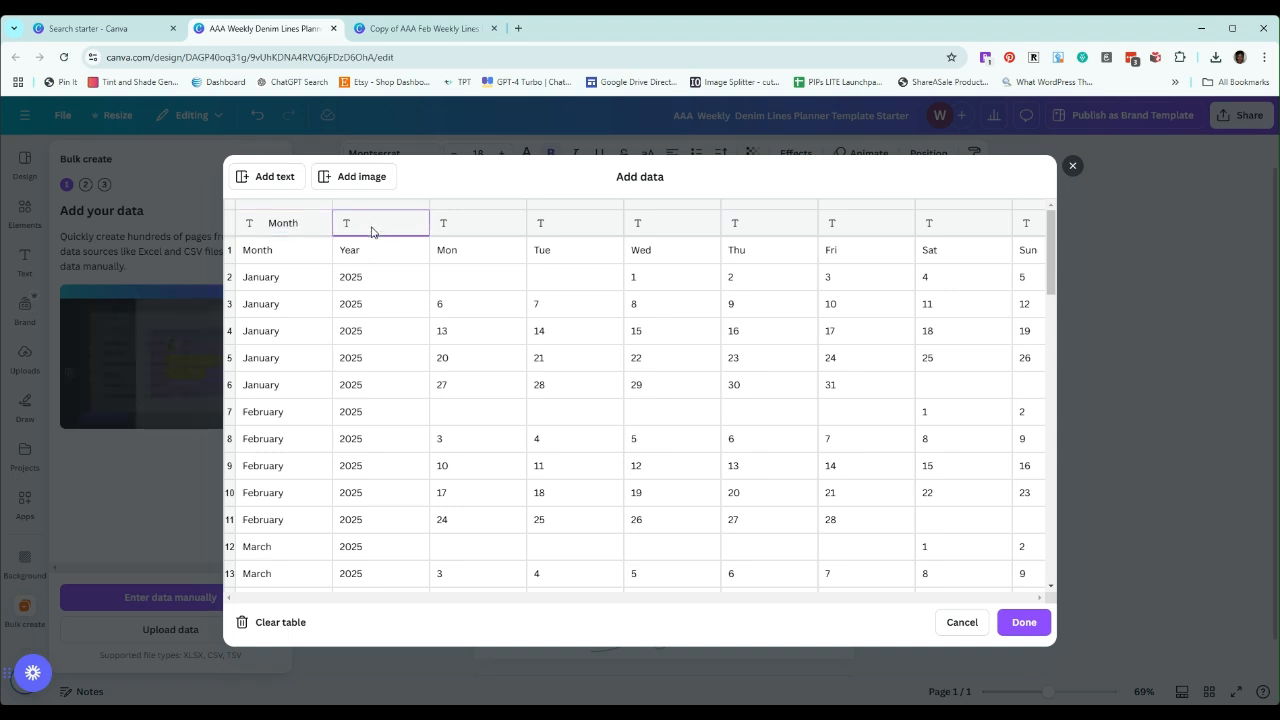
type("Year")
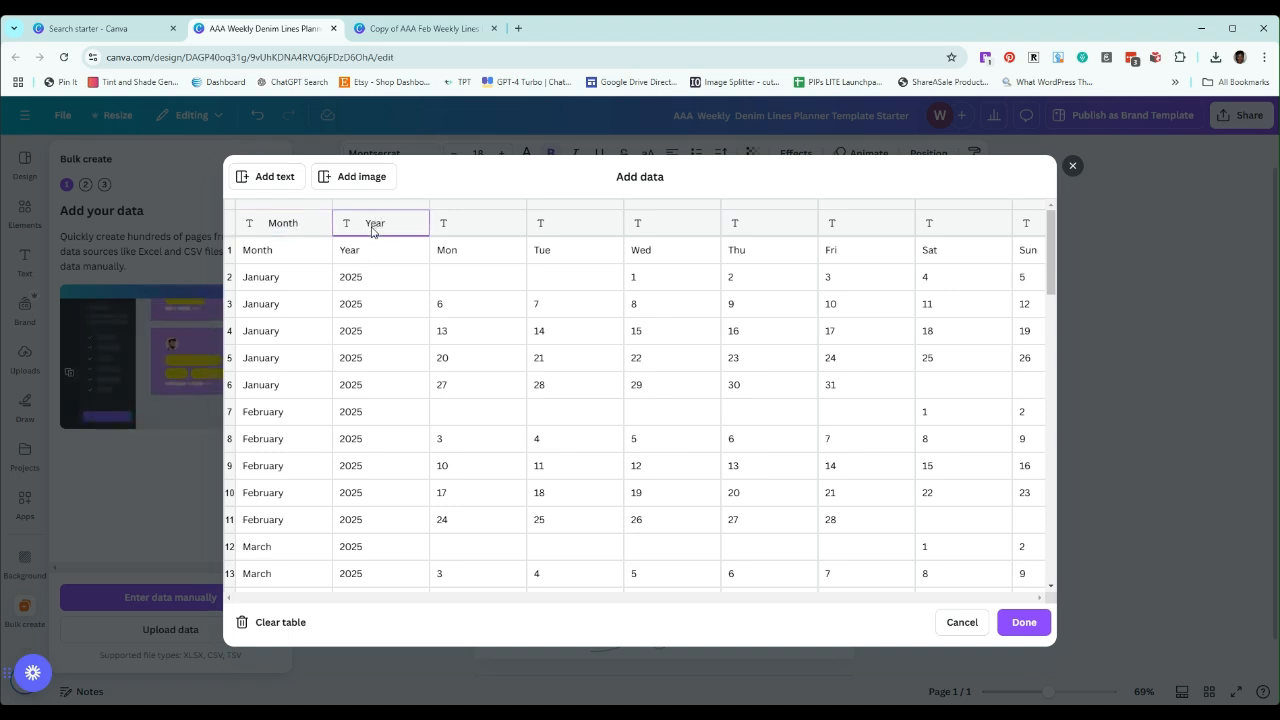
left_click(473, 232)
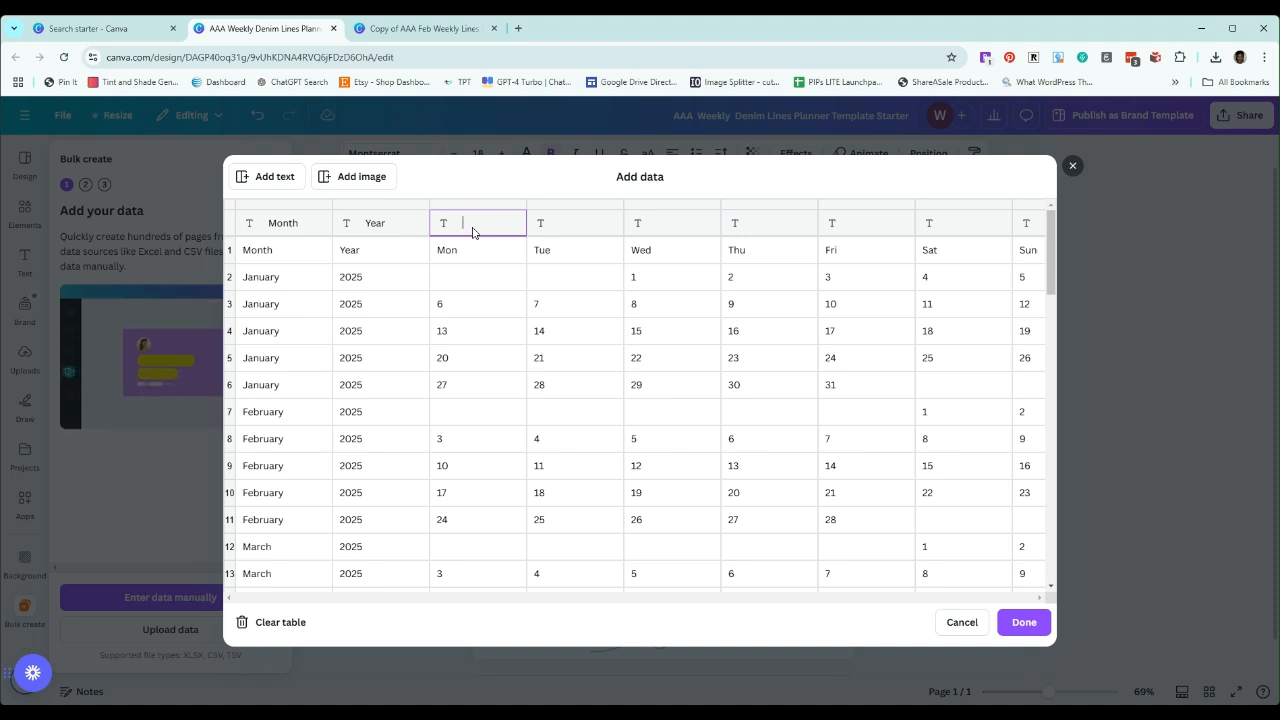
type("Mon")
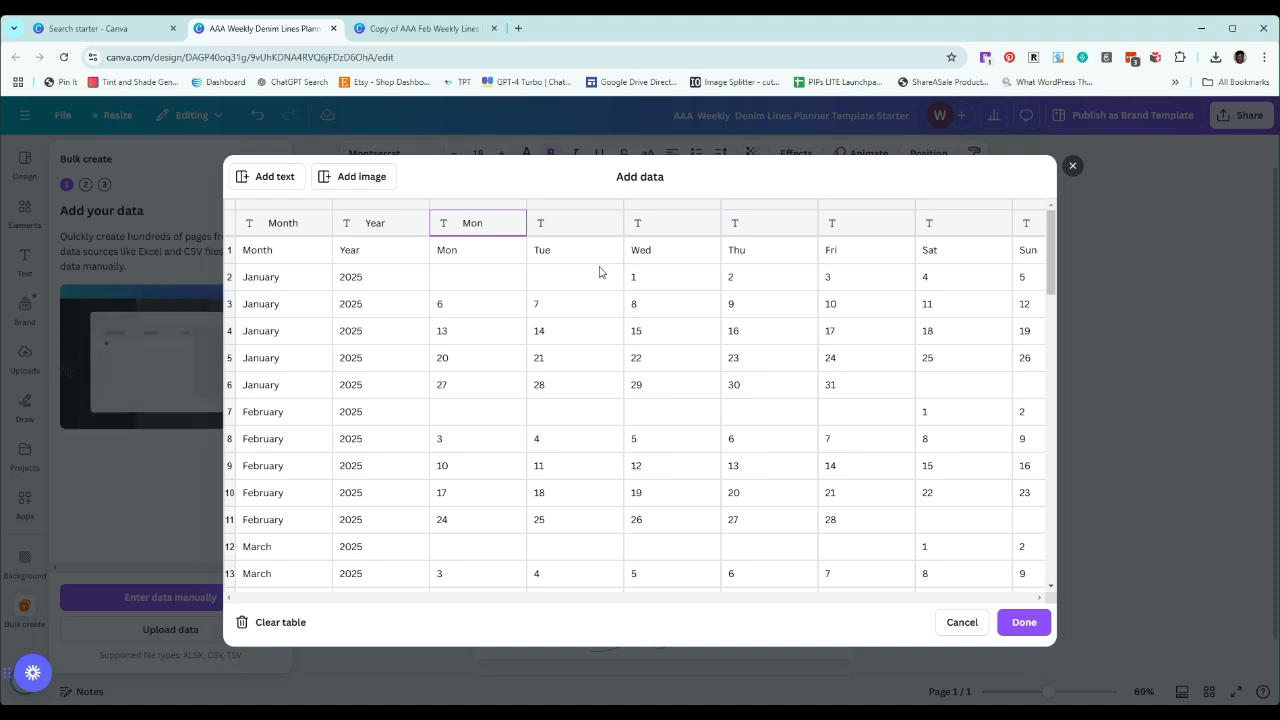
Name the remaining six column headers Tue, Wed, Thur, Fri, Sat and Sun in the data table
left_click(556, 228)
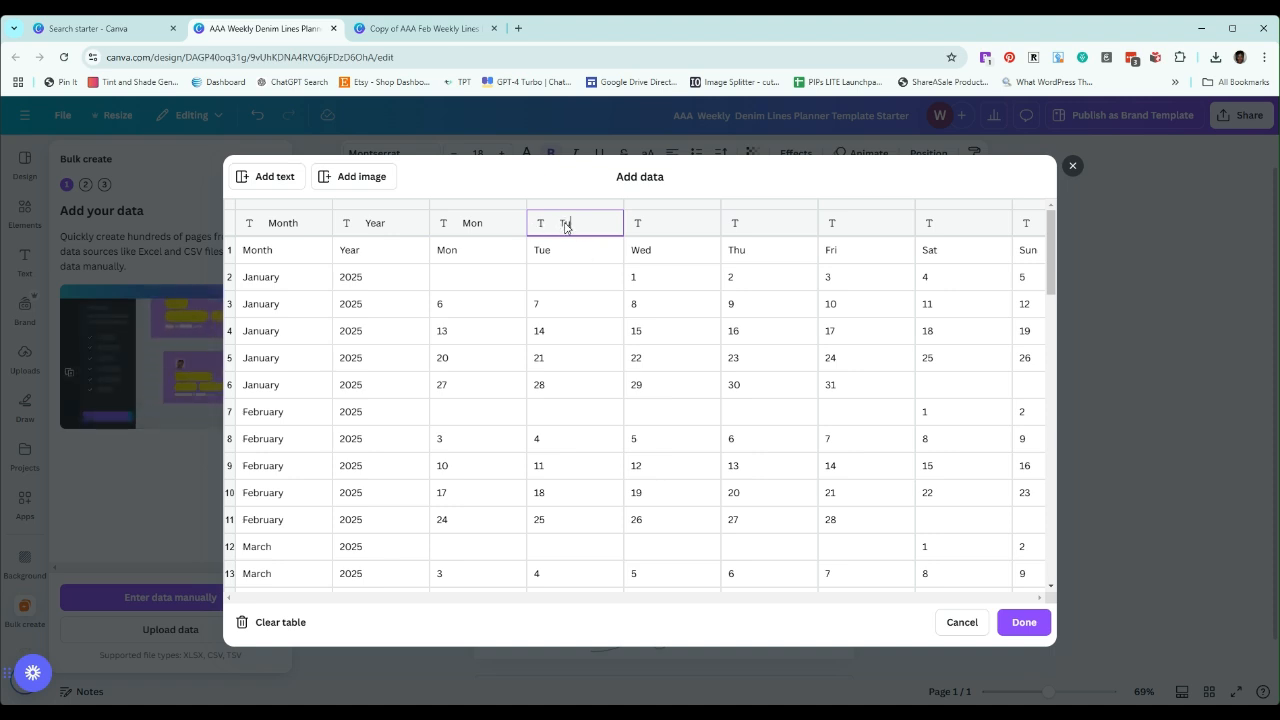
type("Tue")
left_click(668, 231)
type("We")
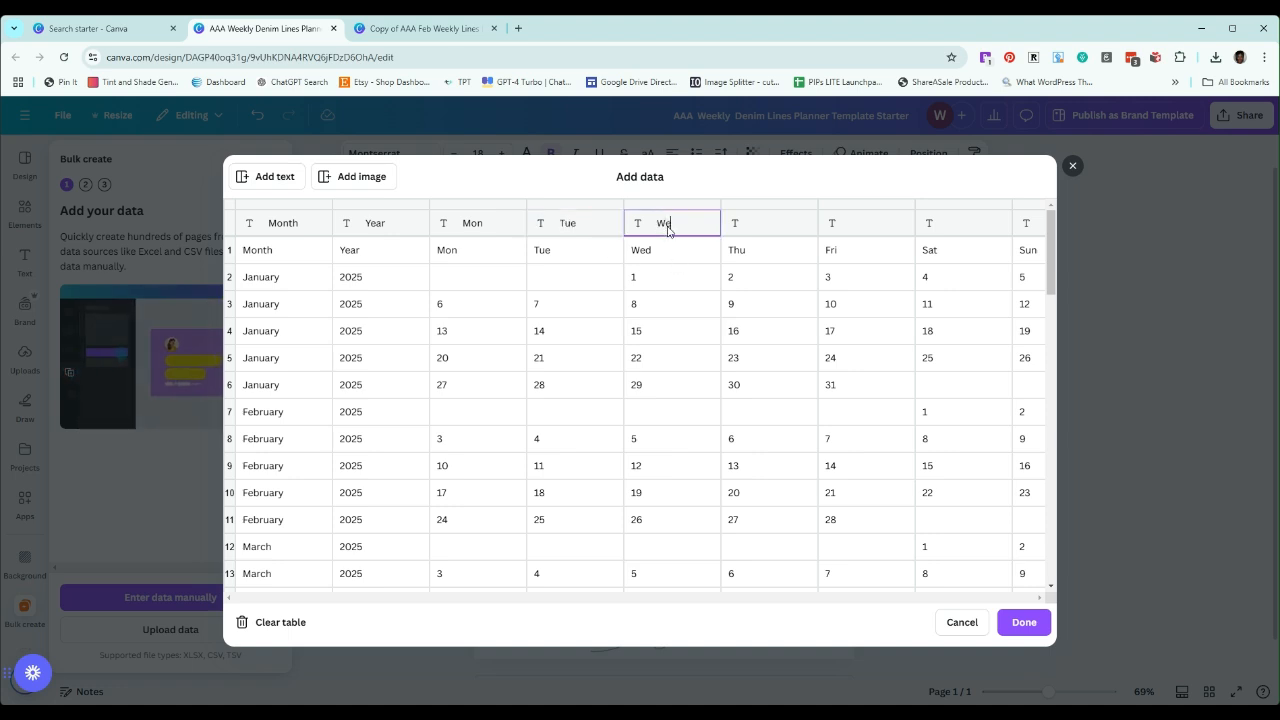
type("d")
left_click(747, 228)
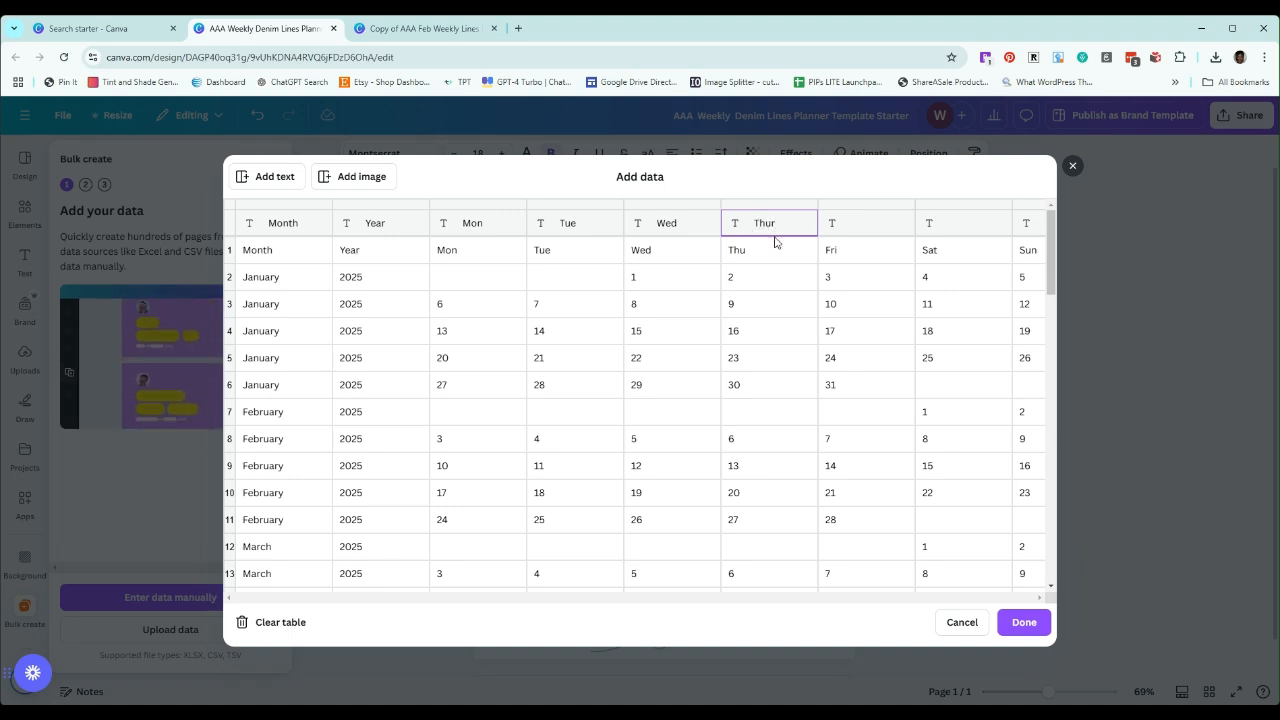
left_click(853, 231)
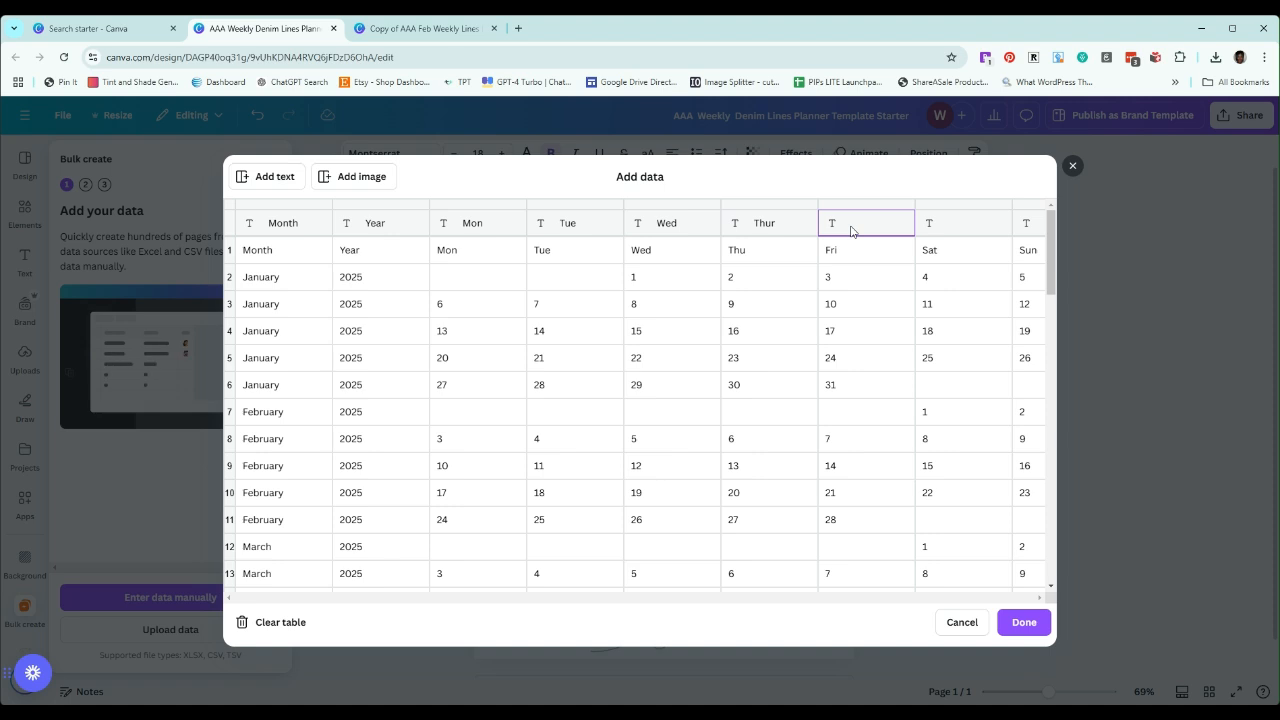
type("Fri")
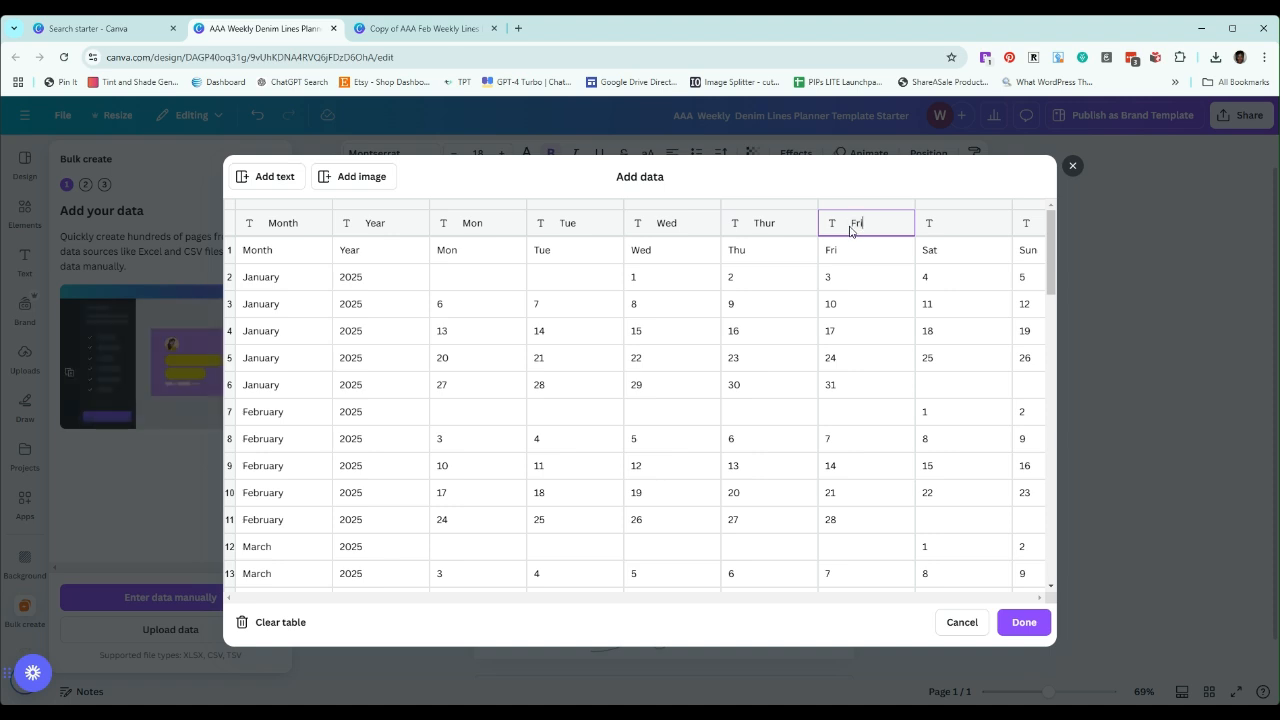
left_click(961, 226)
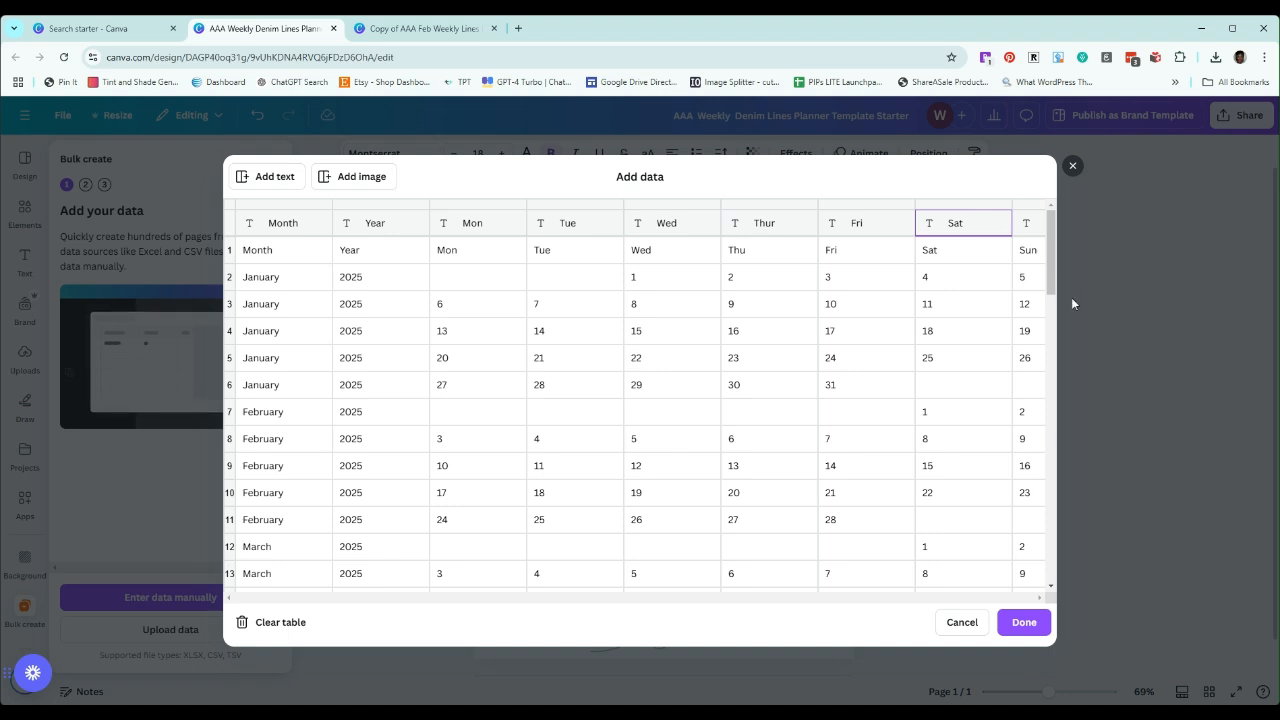
left_click(1034, 226)
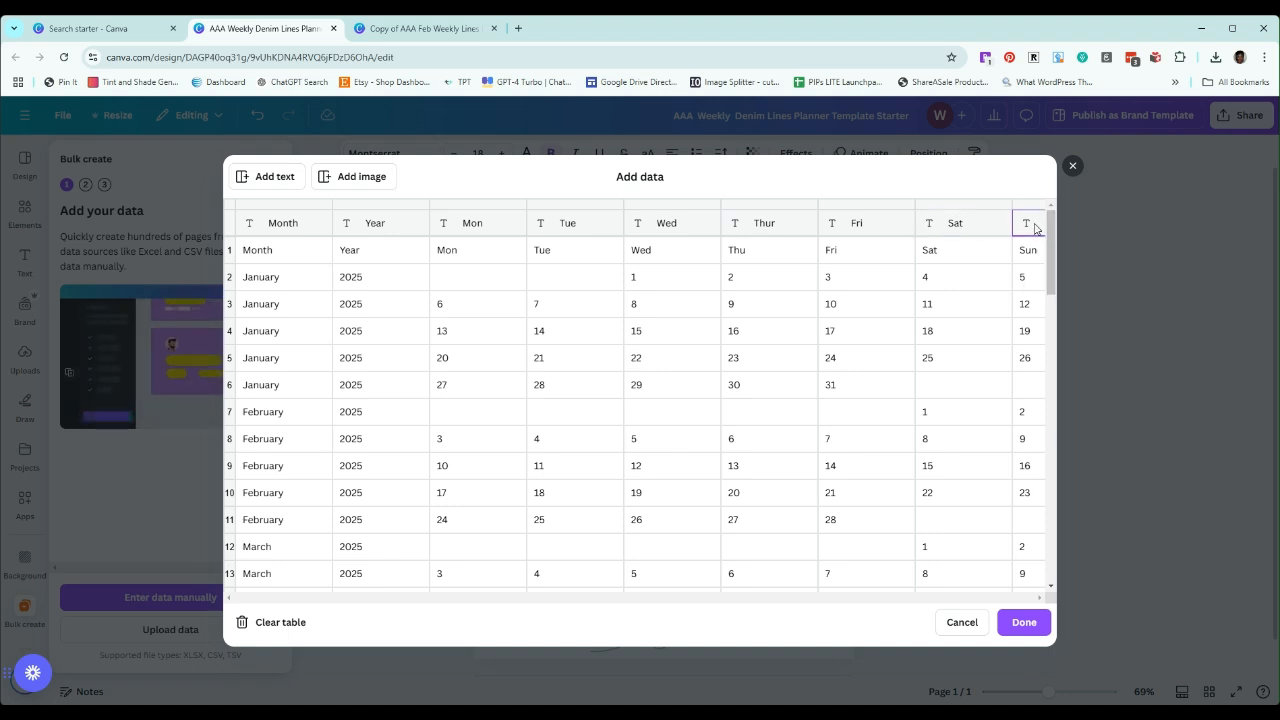
left_click(1036, 229)
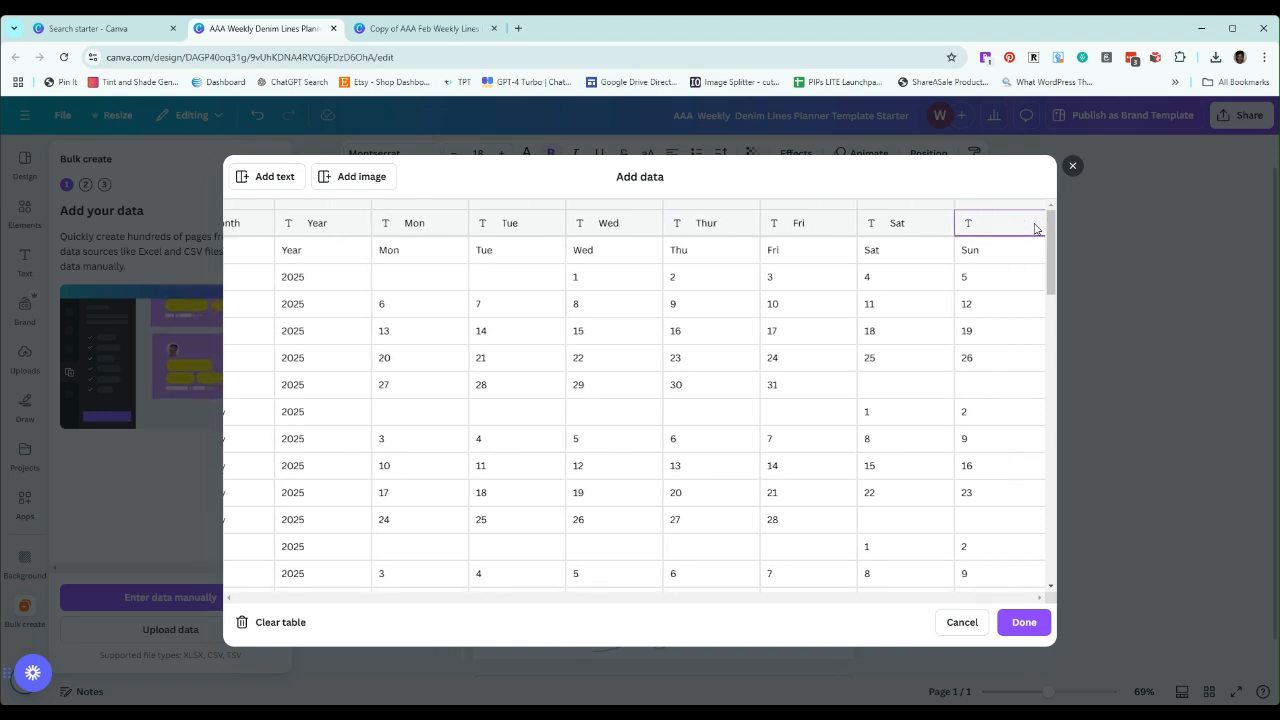
type("Sun")
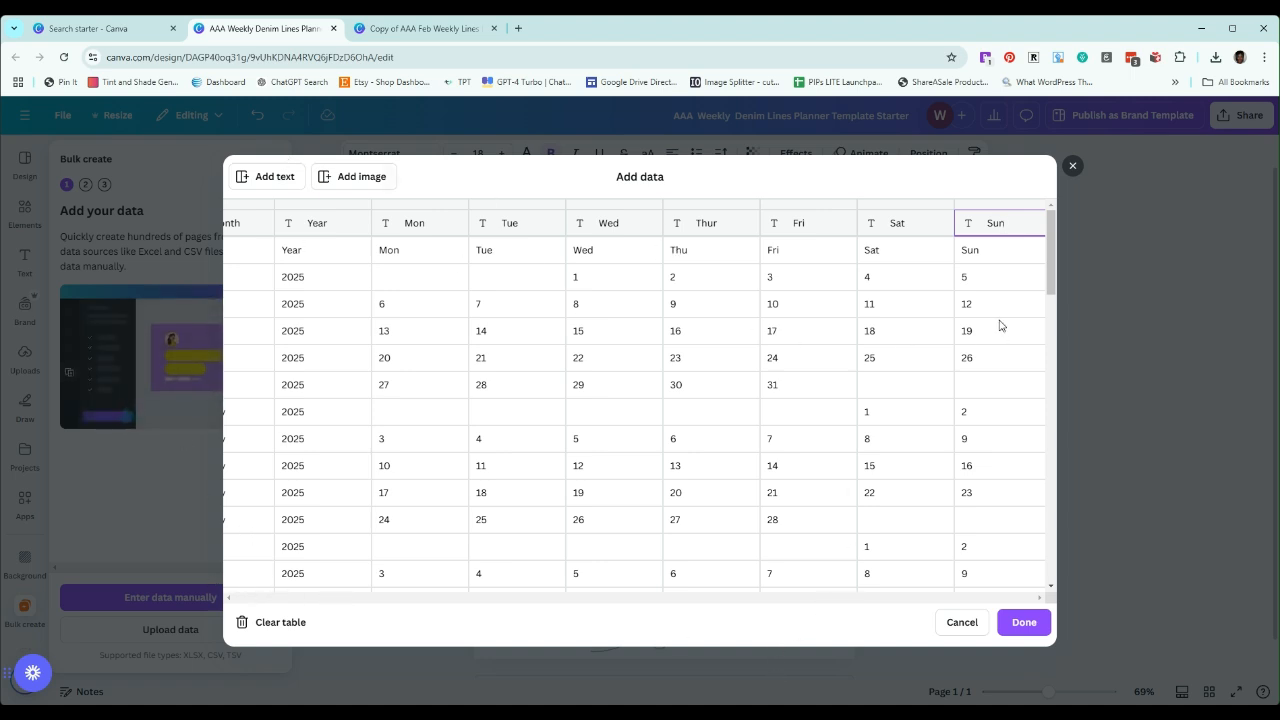
Clear the duplicate header labels from every cell of the first data row, Month through Sun, and submit the table
left_click(984, 254)
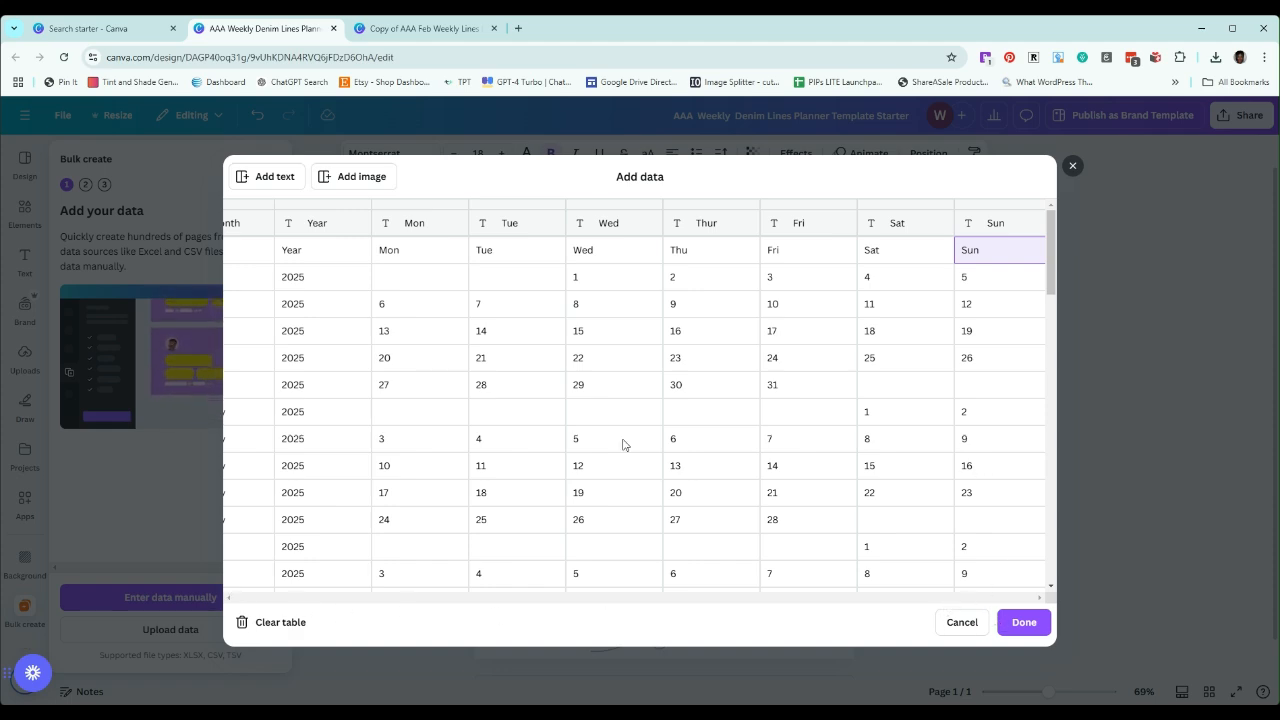
scroll(657, 443, "down", 10)
scroll(834, 420, "up", 10)
left_click(320, 255)
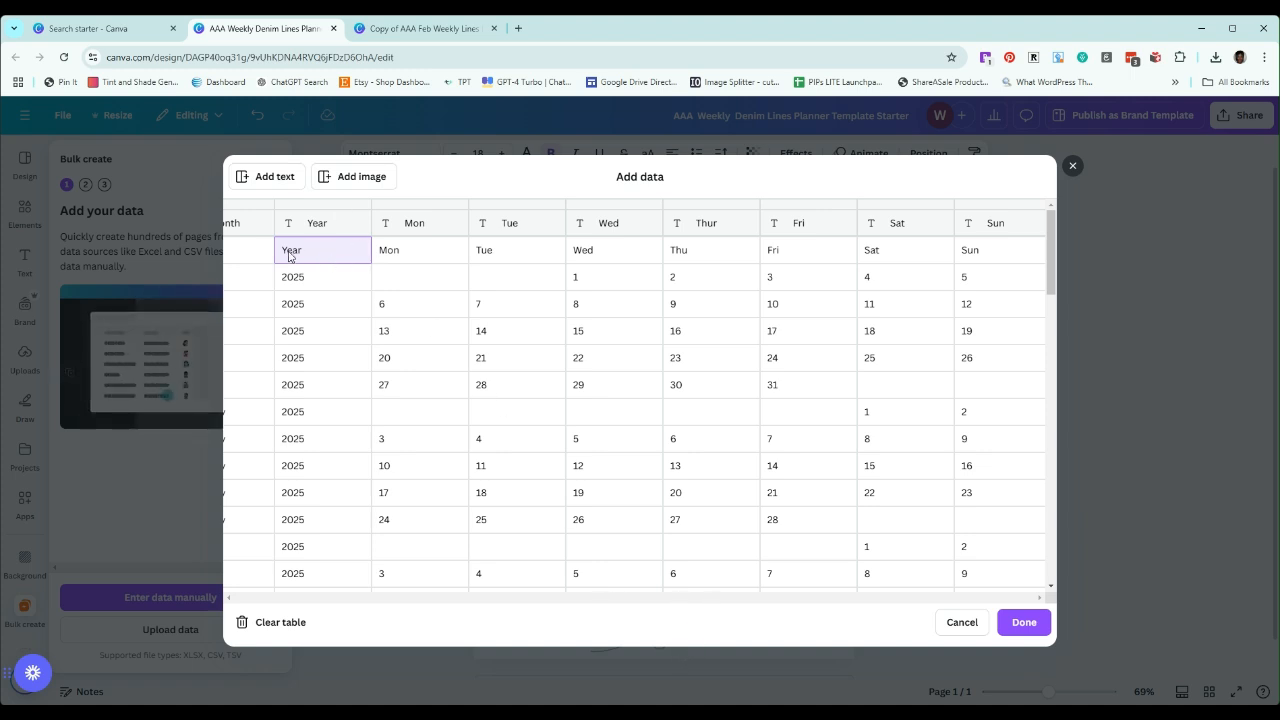
left_click(251, 250)
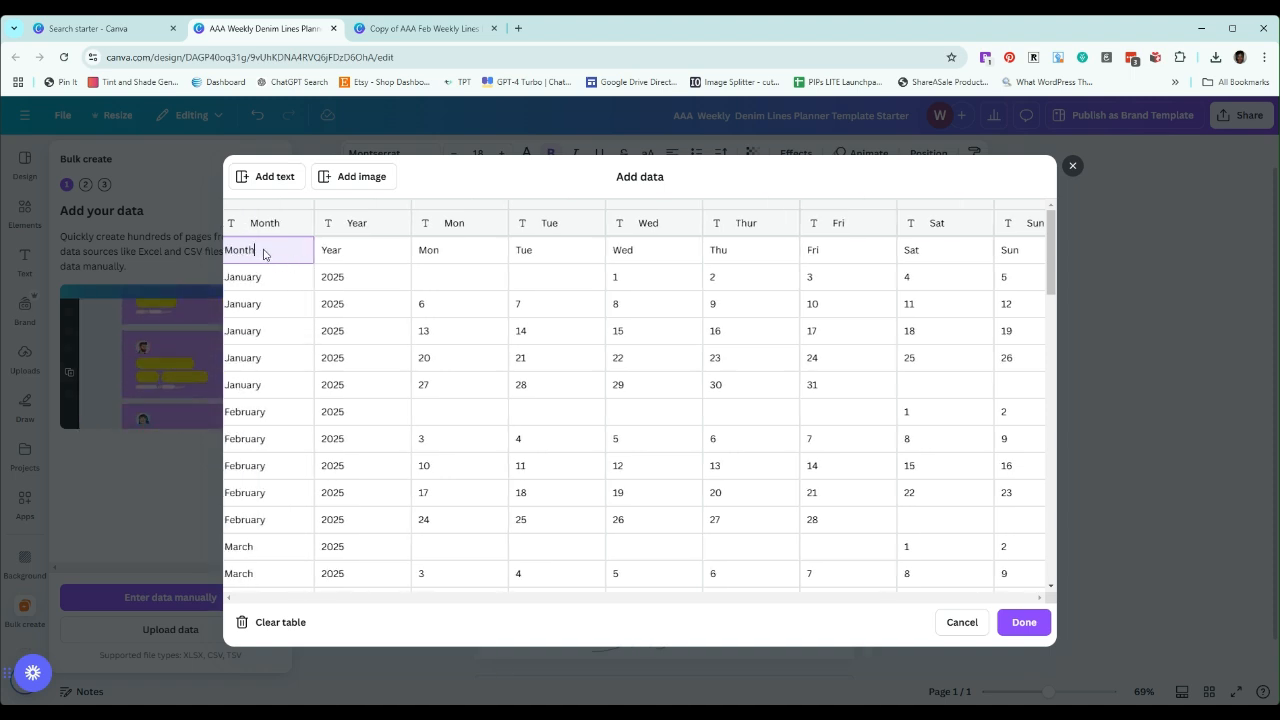
key("BackSpace")
key("BackSpace")
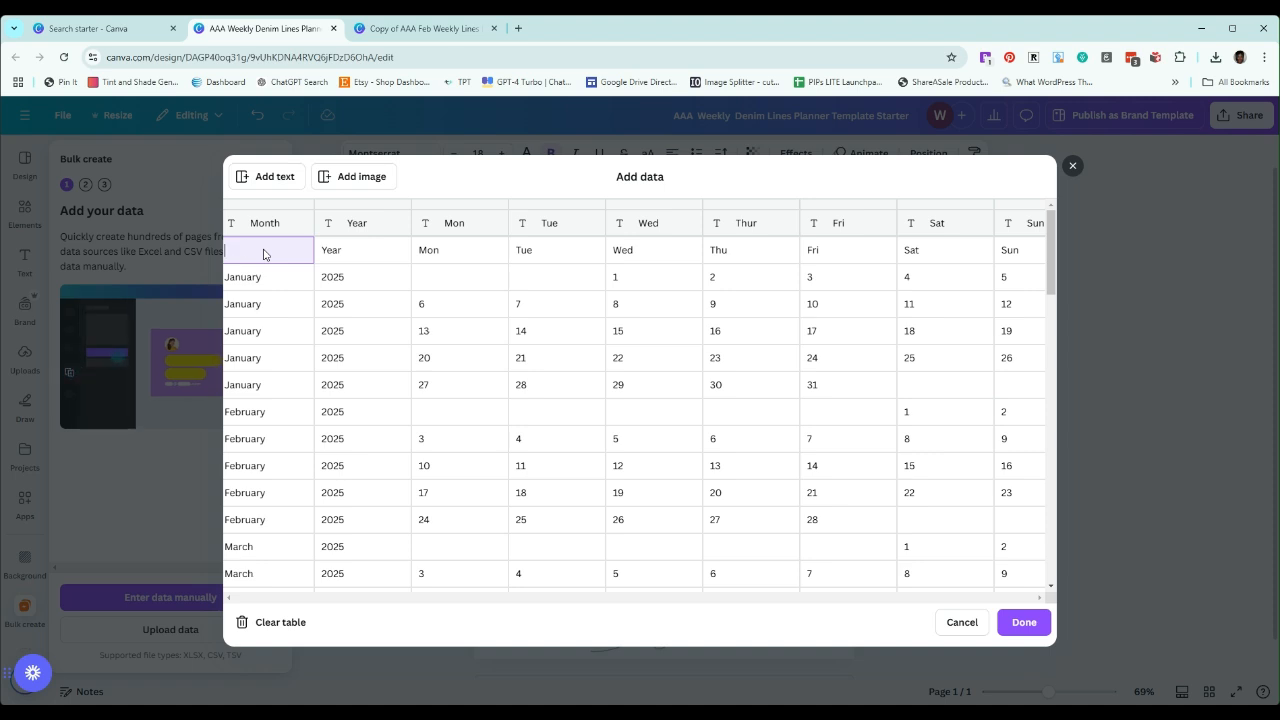
left_click(380, 256)
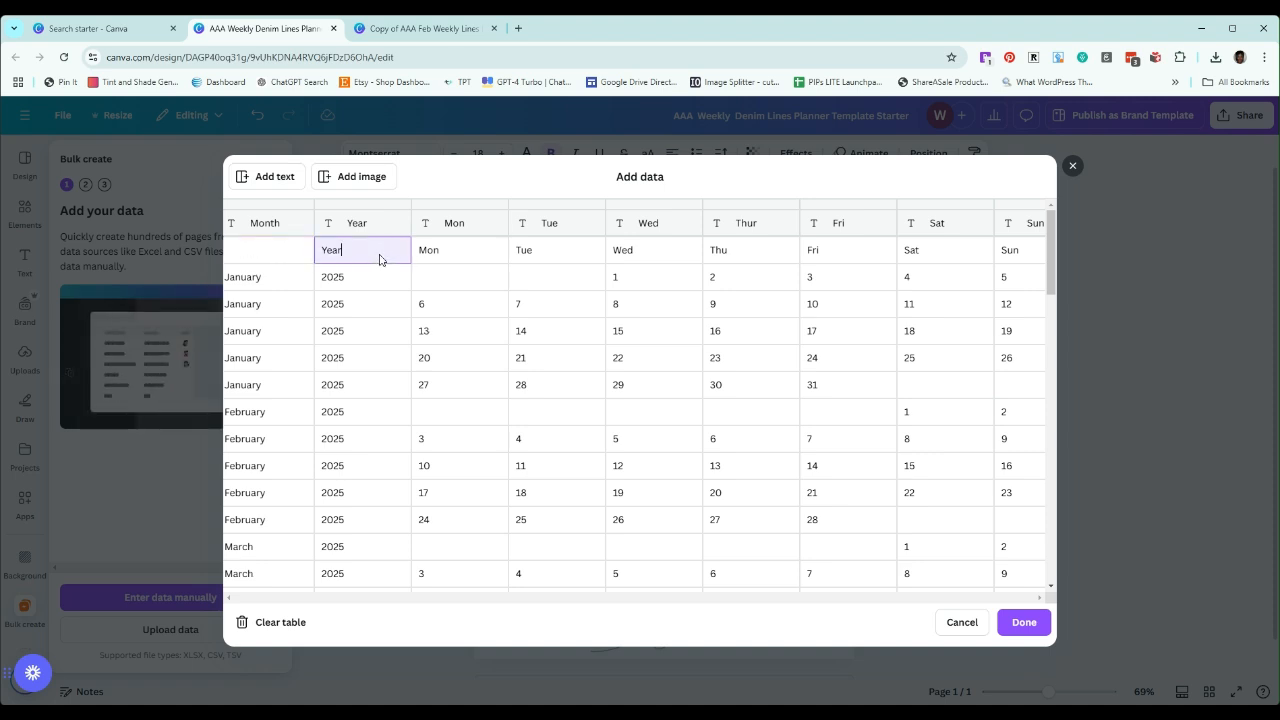
key("BackSpace")
left_click(451, 257)
key("BackSpace")
left_click(546, 257)
key("BackSpace")
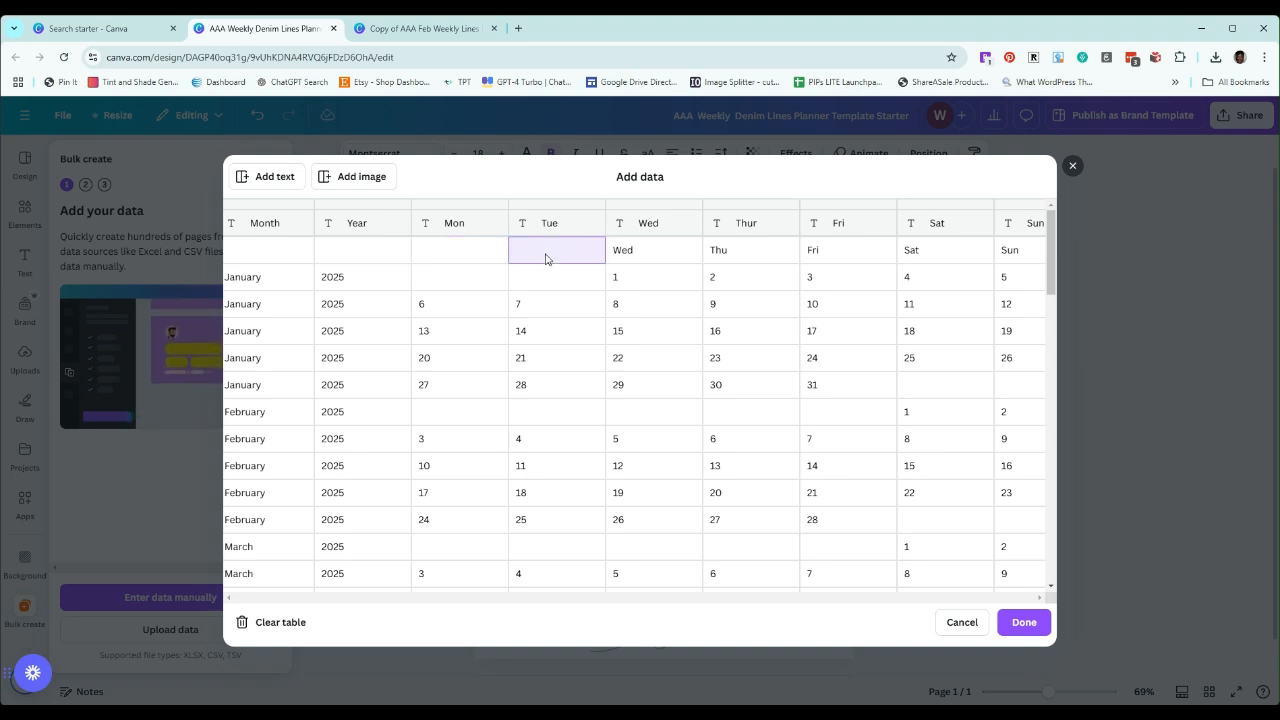
left_click(640, 258)
key("BackSpace")
left_click(725, 258)
key("BackSpace")
left_click(830, 255)
key("BackSpace")
left_click(918, 253)
key("BackSpace")
left_click(1015, 255)
key("BackSpace")
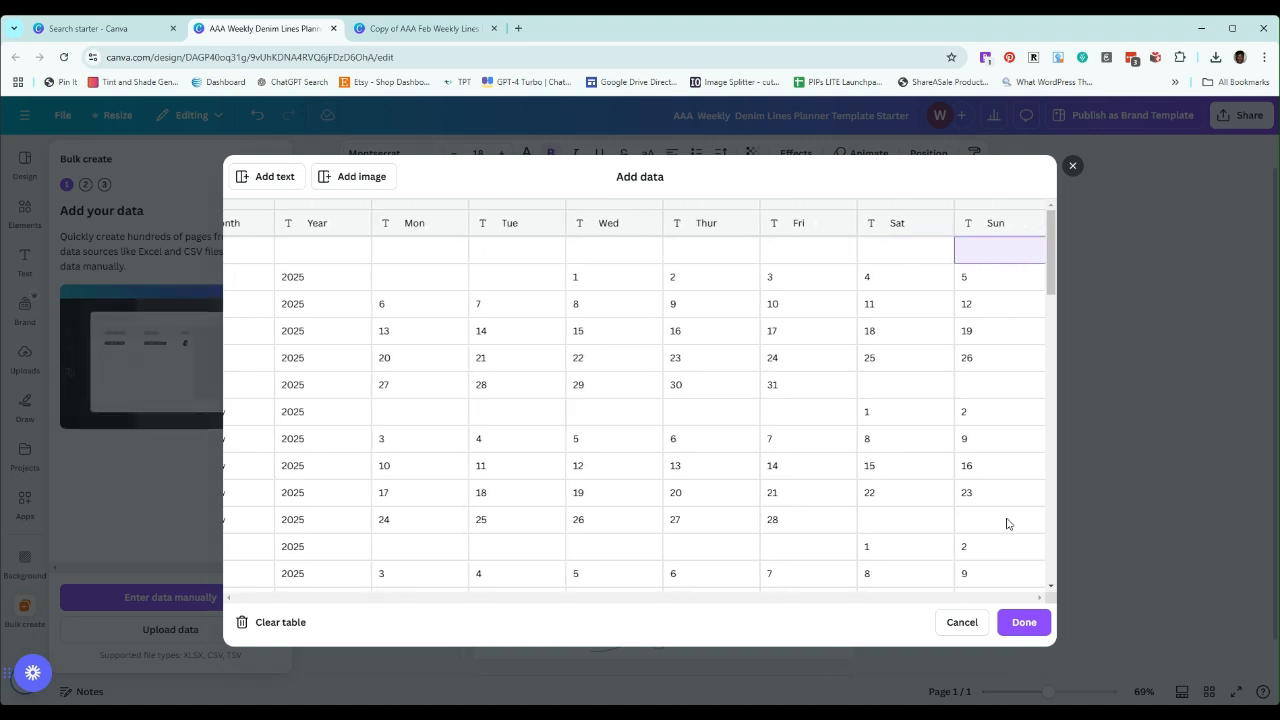
left_click(1024, 622)
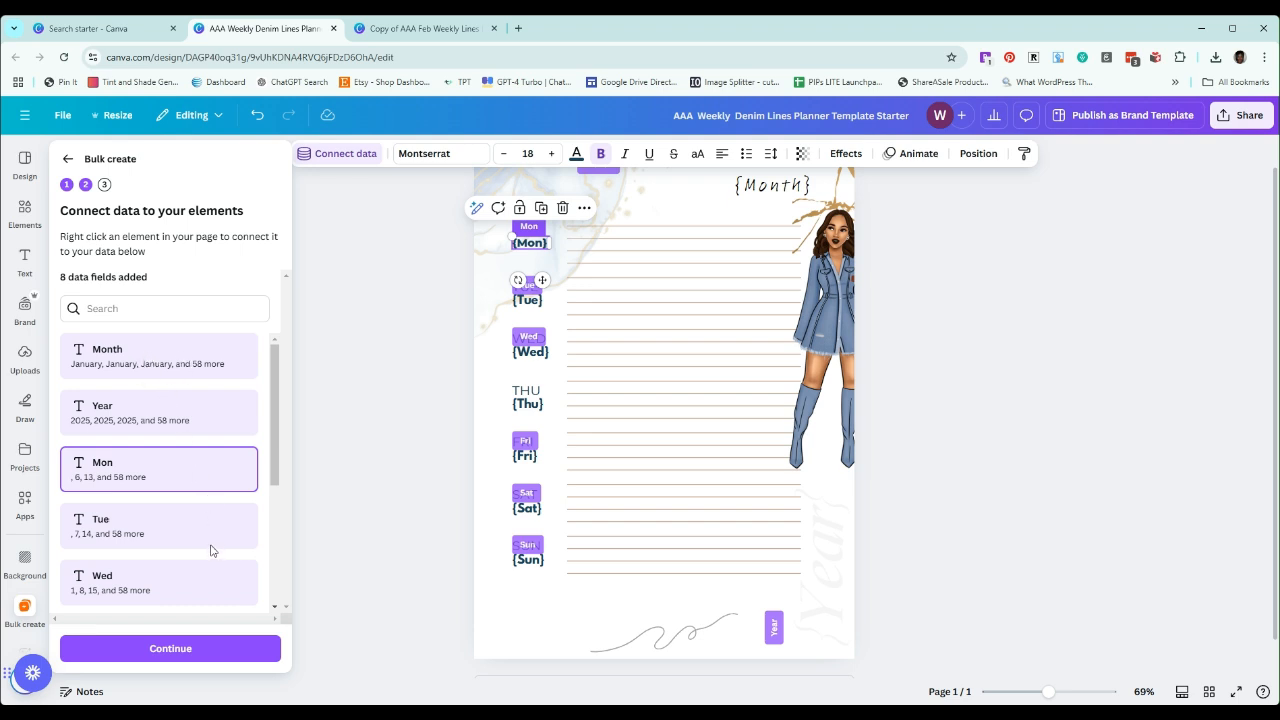
Connect the {Thu} text element on the planner page to the Thur data field
scroll(211, 550, "down", 3)
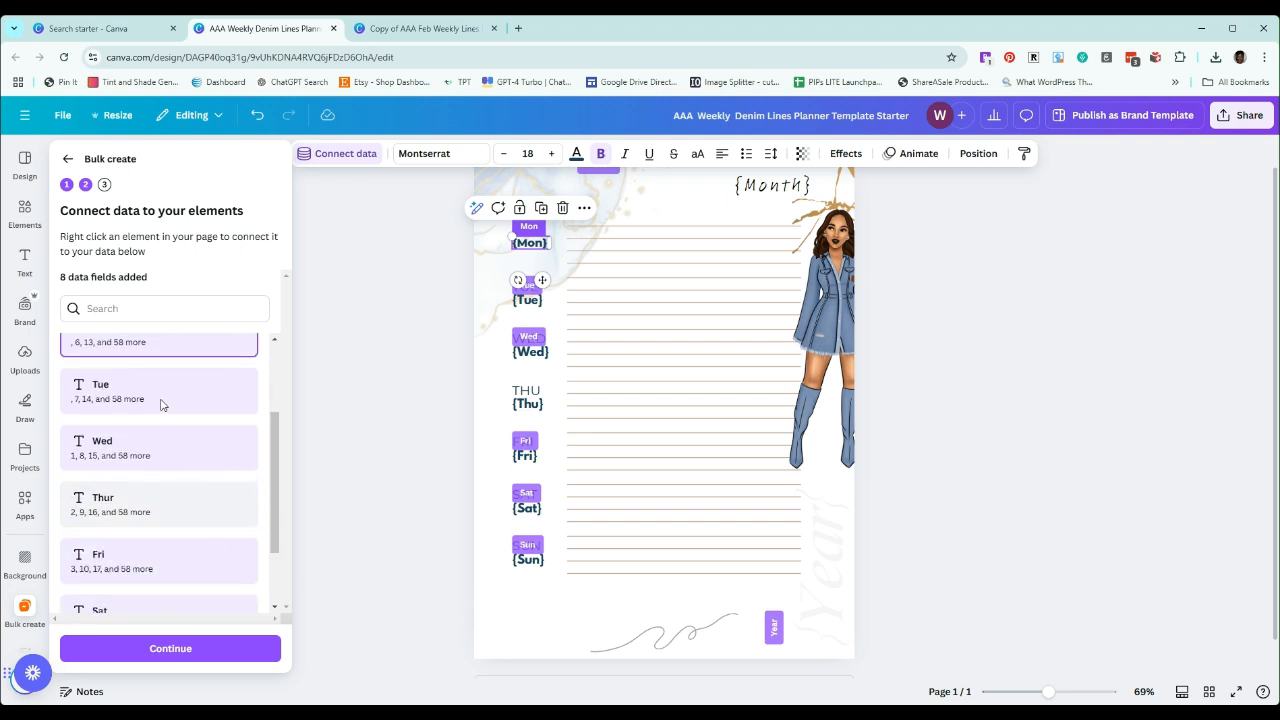
scroll(183, 574, "down", 2)
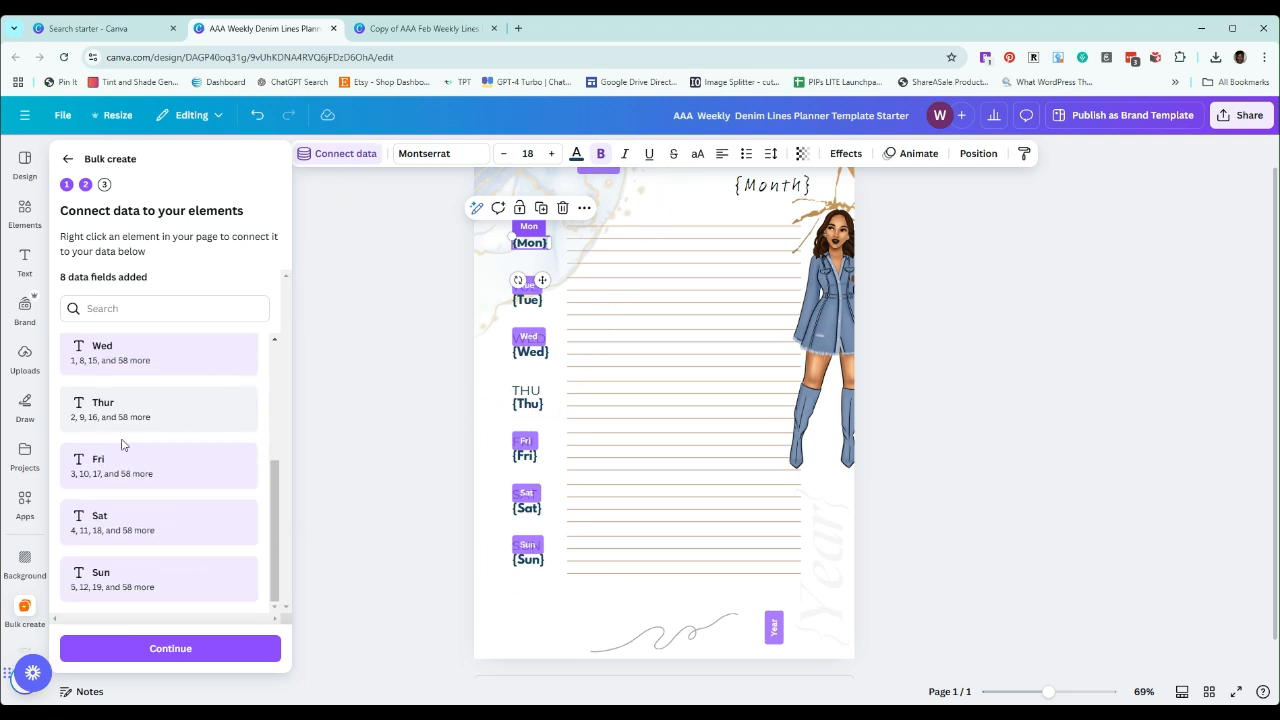
left_click(533, 408)
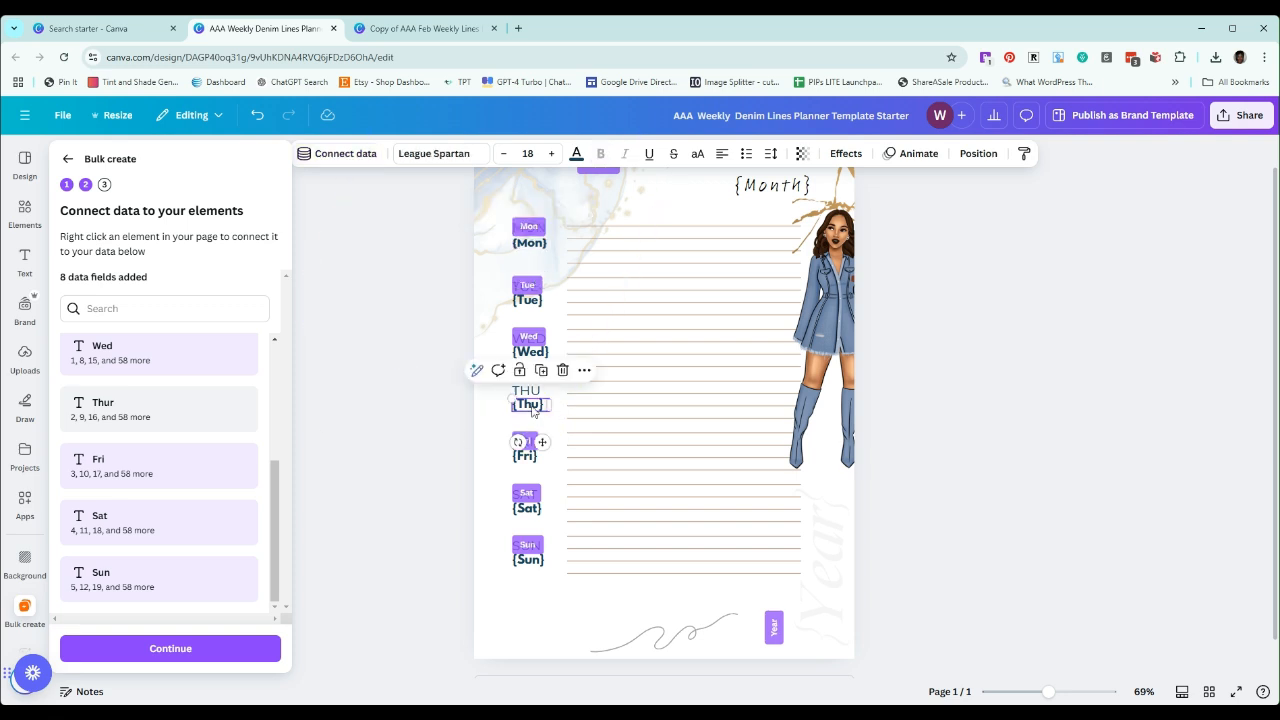
left_click(585, 371)
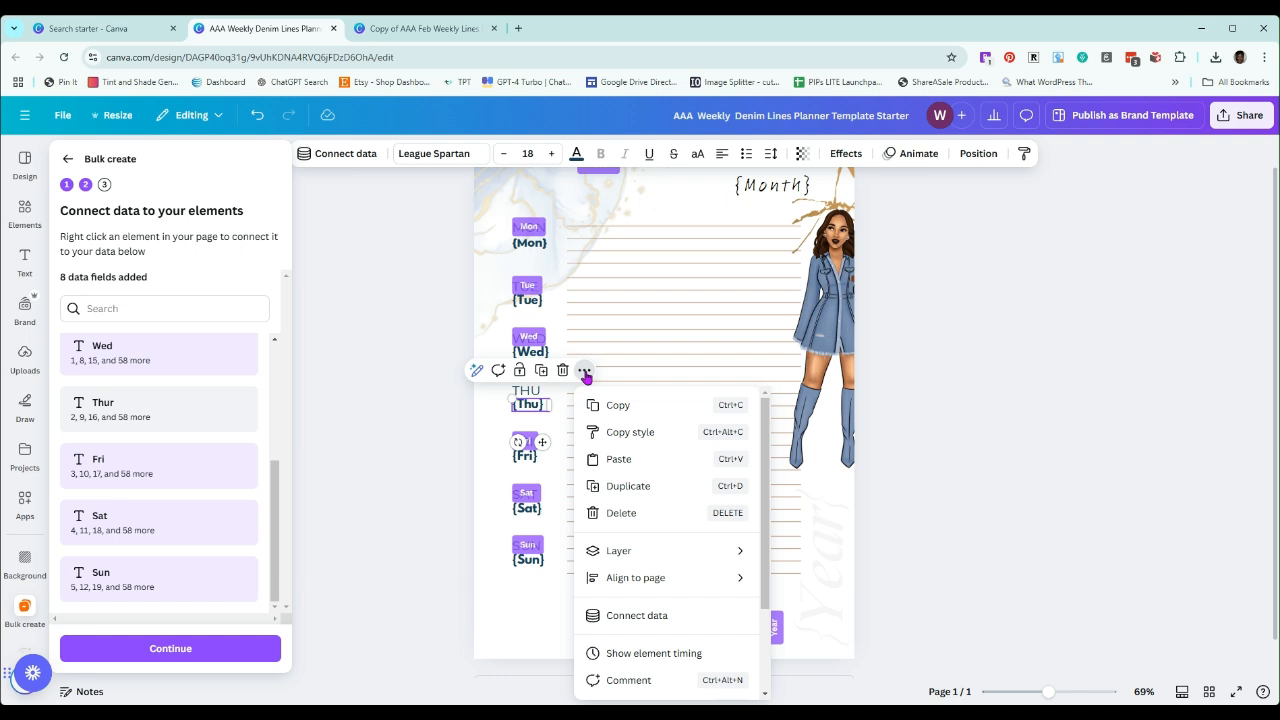
left_click(636, 620)
scroll(777, 511, "down", 1)
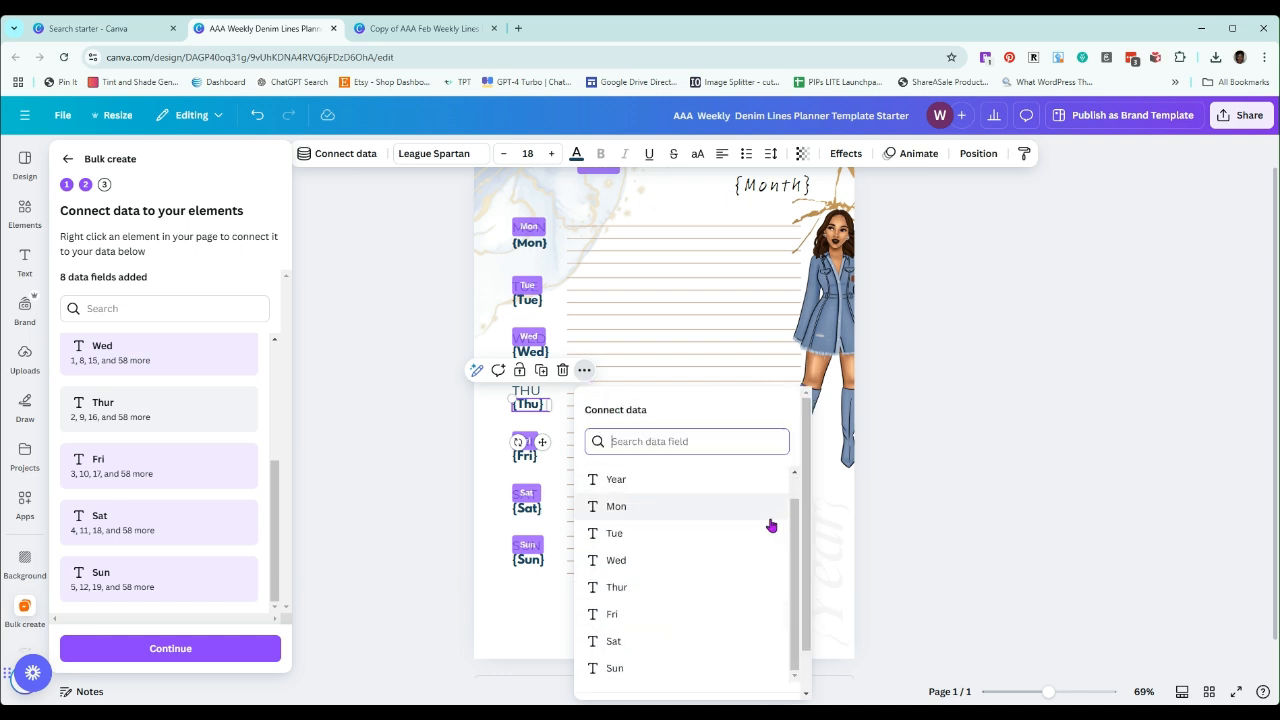
left_click(617, 590)
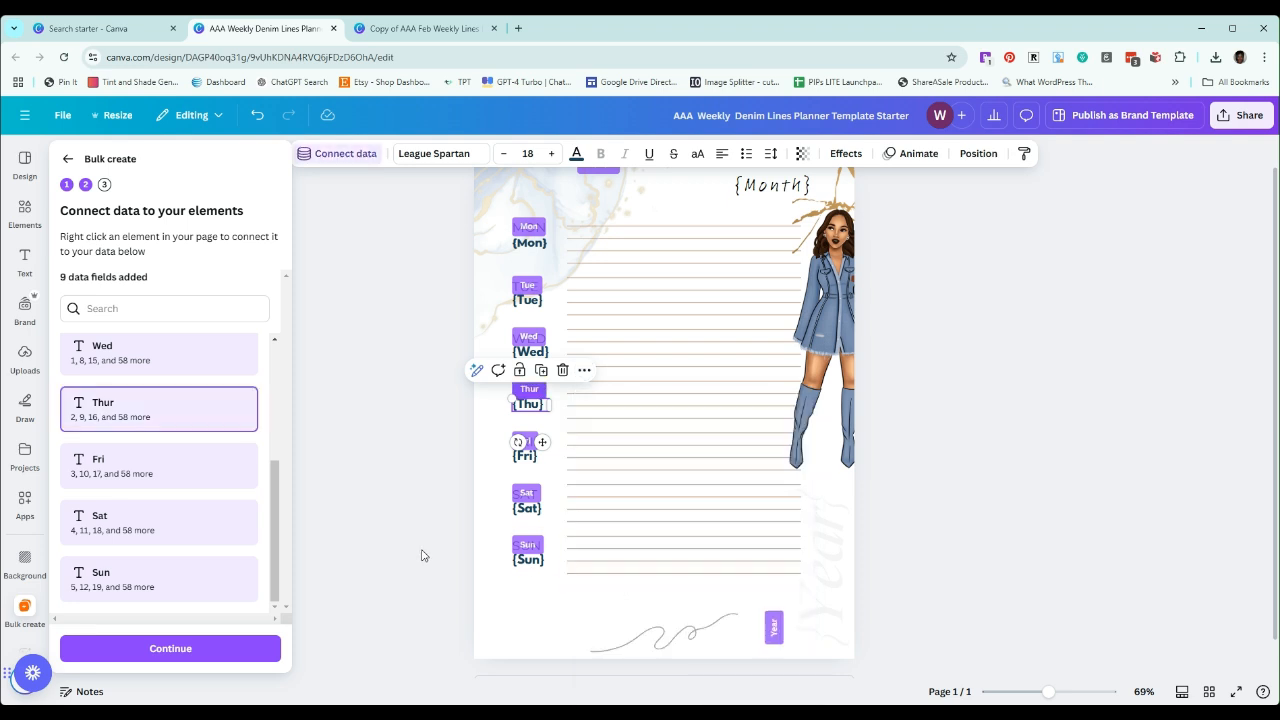
Check that the month, year and weekday placeholders have data connections, including the field assigned to the {Fri} element
scroll(432, 548, "up", 1)
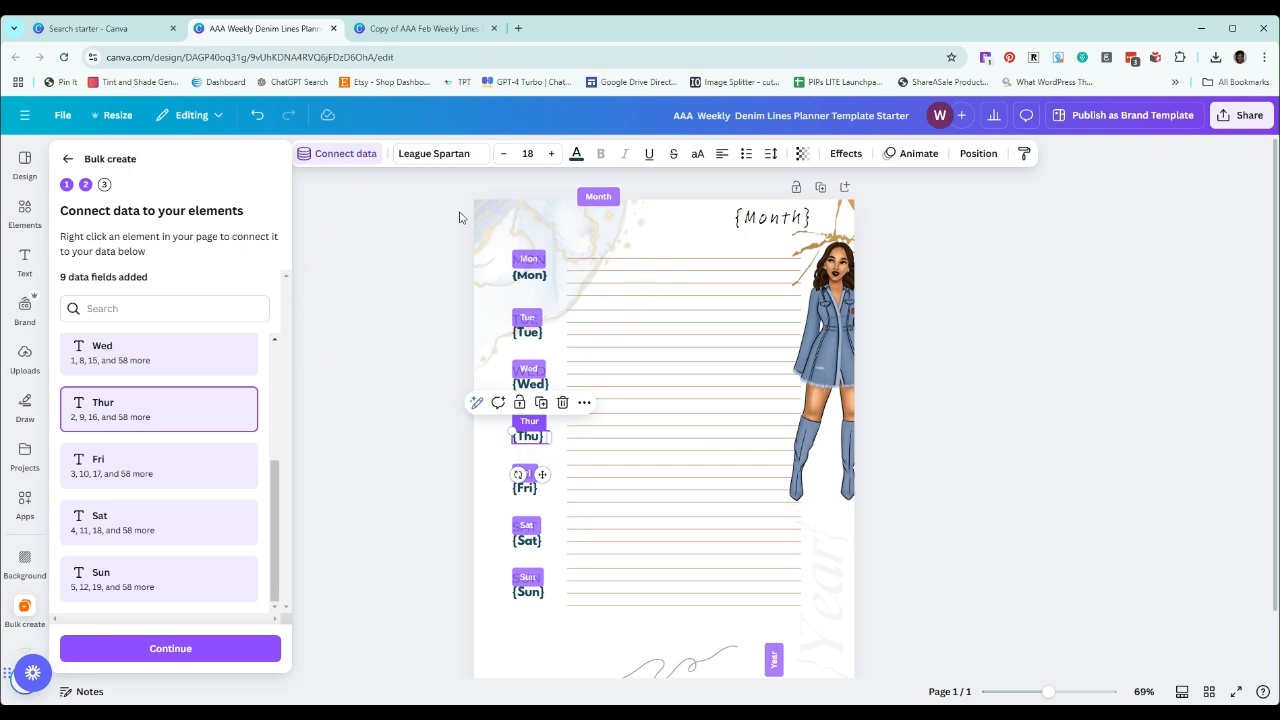
scroll(520, 415, "down", 1)
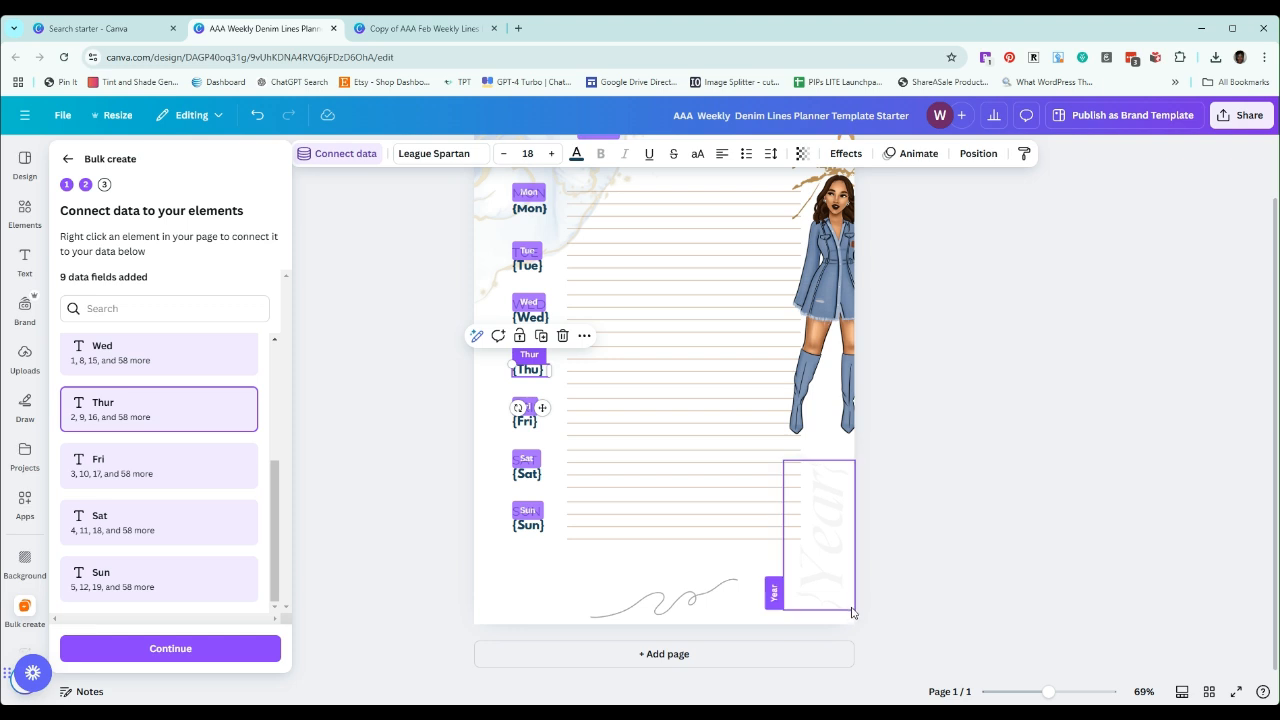
scroll(640, 591, "up", 1)
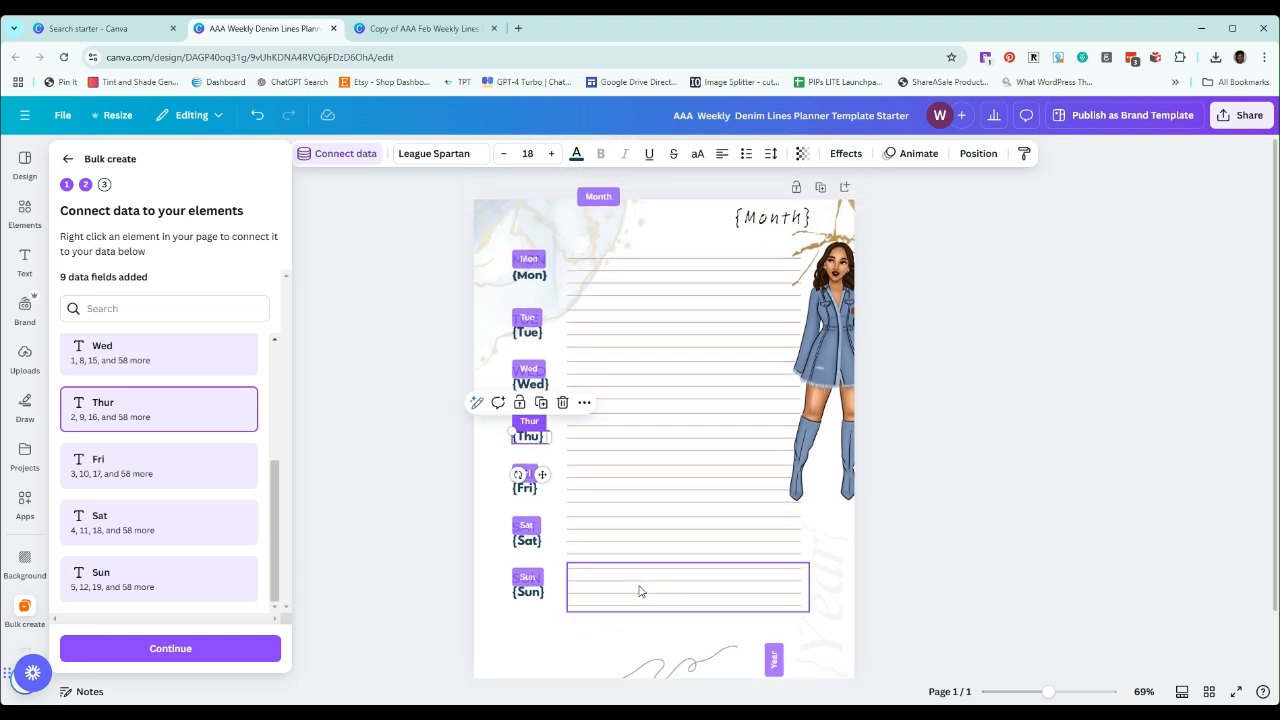
scroll(640, 591, "down", 1)
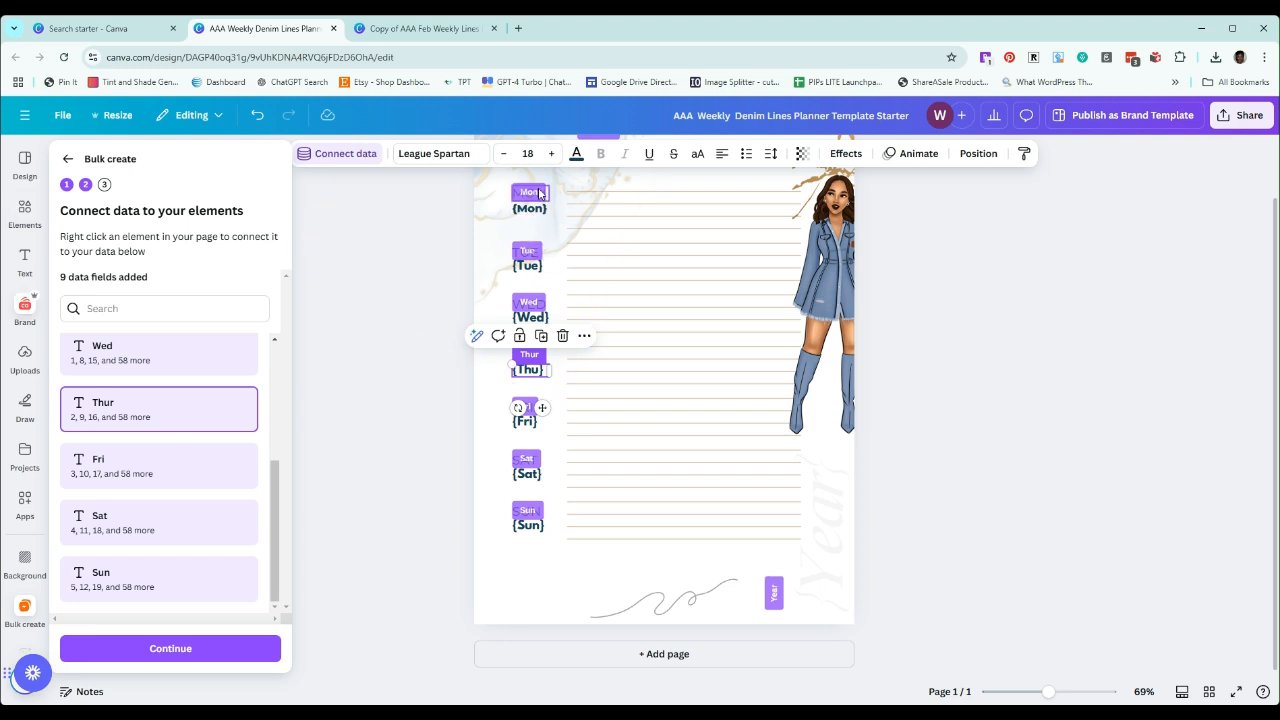
left_click(536, 425)
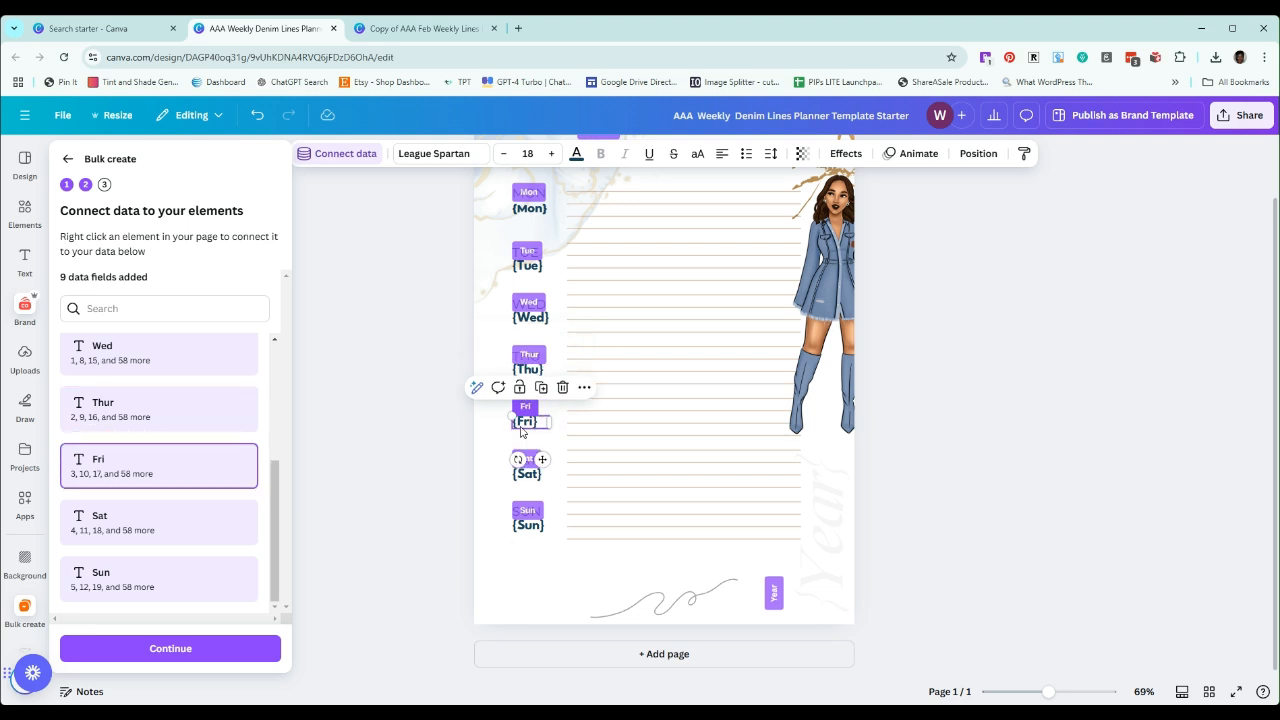
left_click(584, 389)
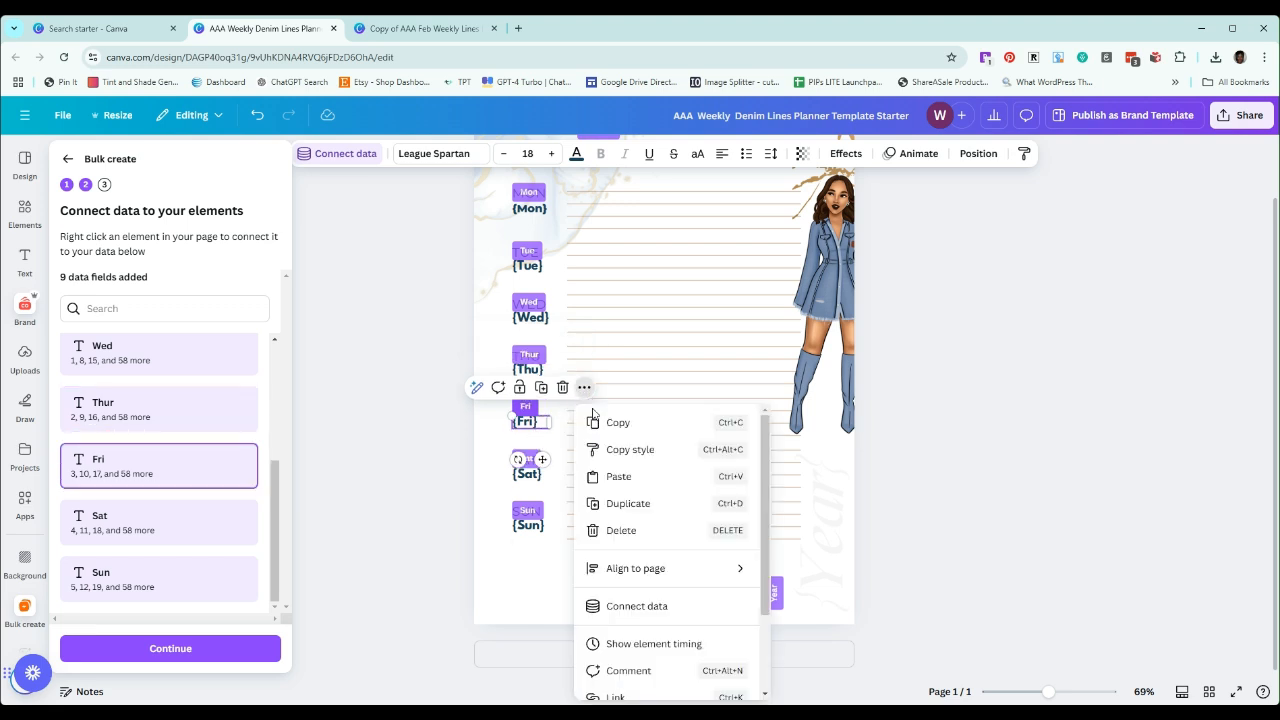
left_click(642, 612)
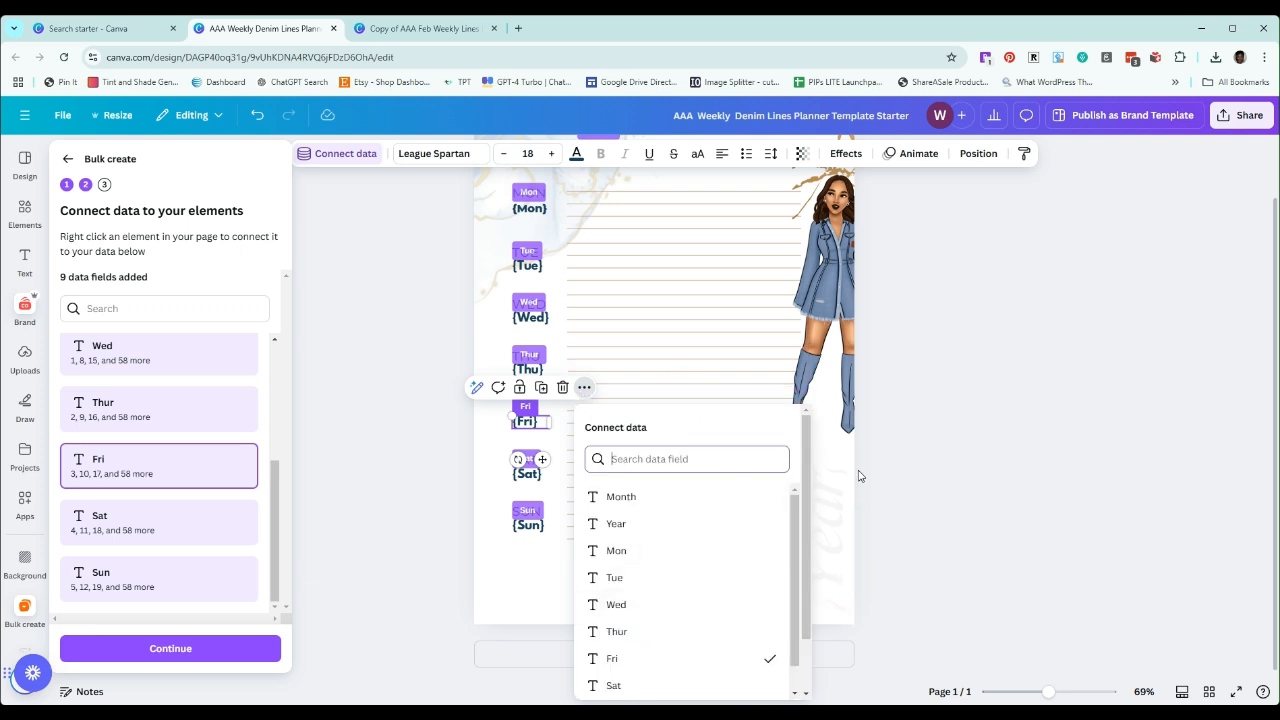
left_click(408, 517)
left_click(409, 515)
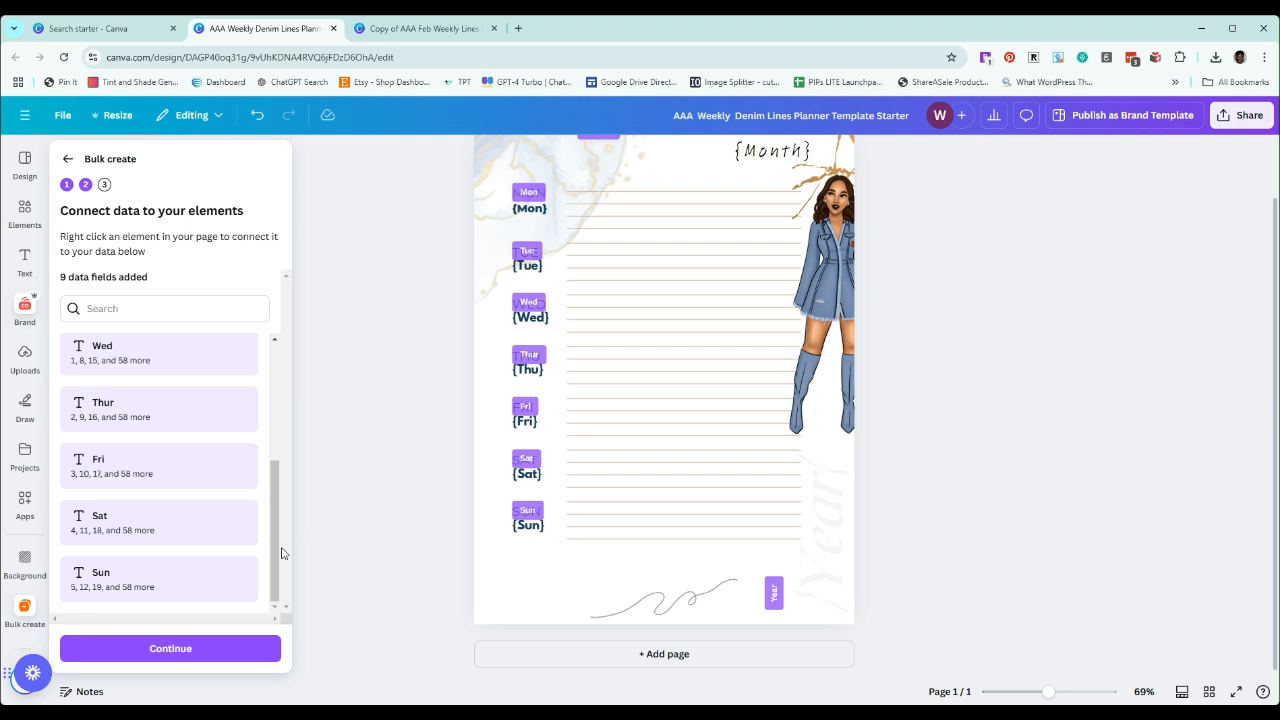
scroll(733, 450, "up", 1)
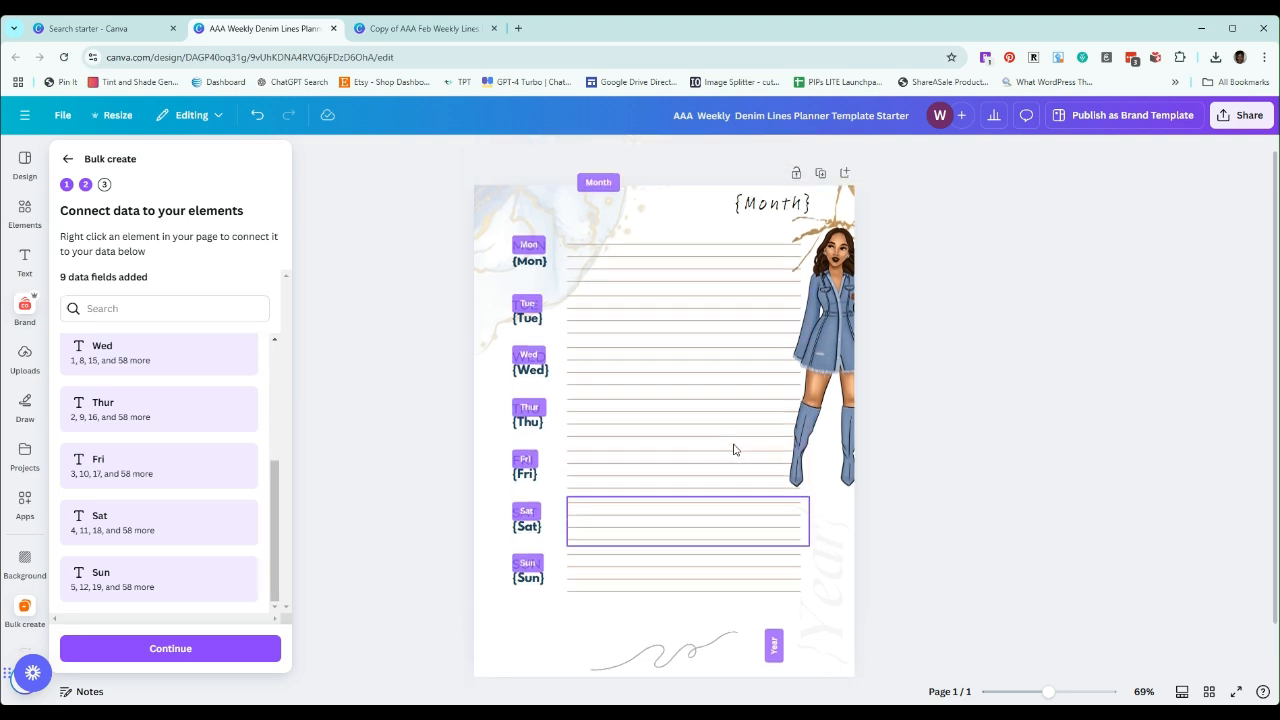
scroll(731, 449, "down", 1)
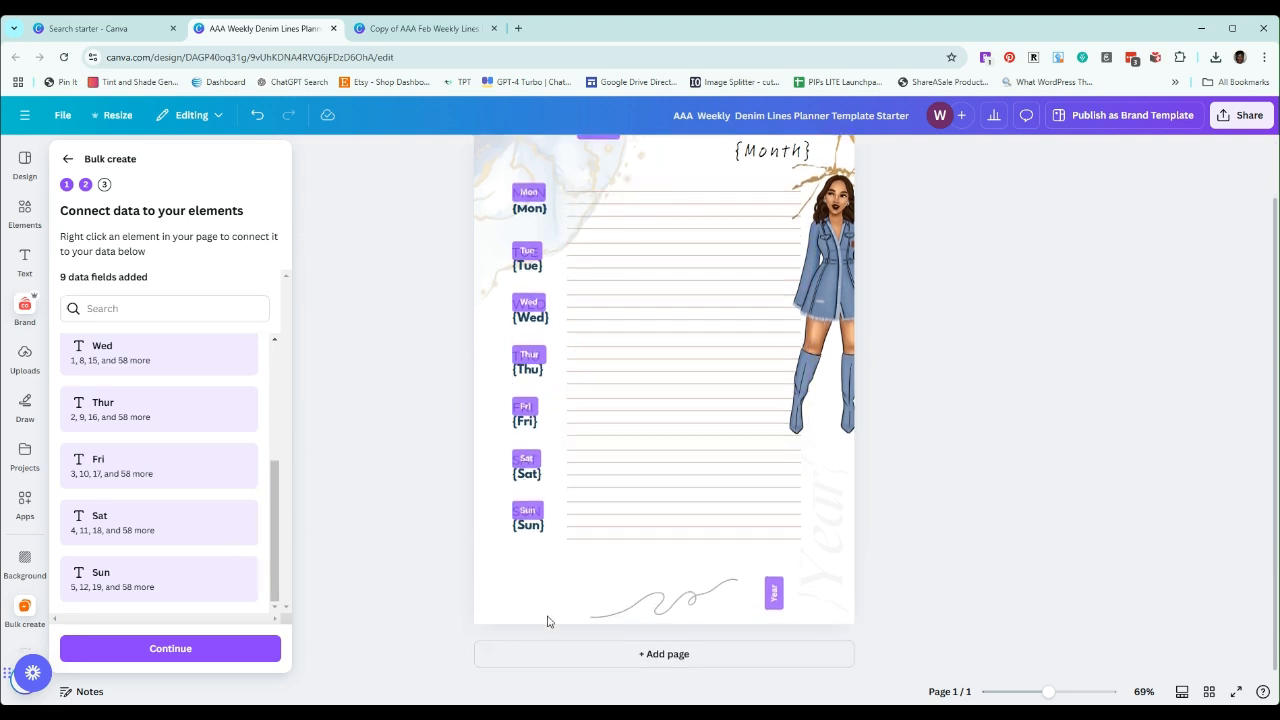
Continue to applying the data, review the selected weekly rows from January through December 2025, and generate all 61 designs
left_click(172, 649)
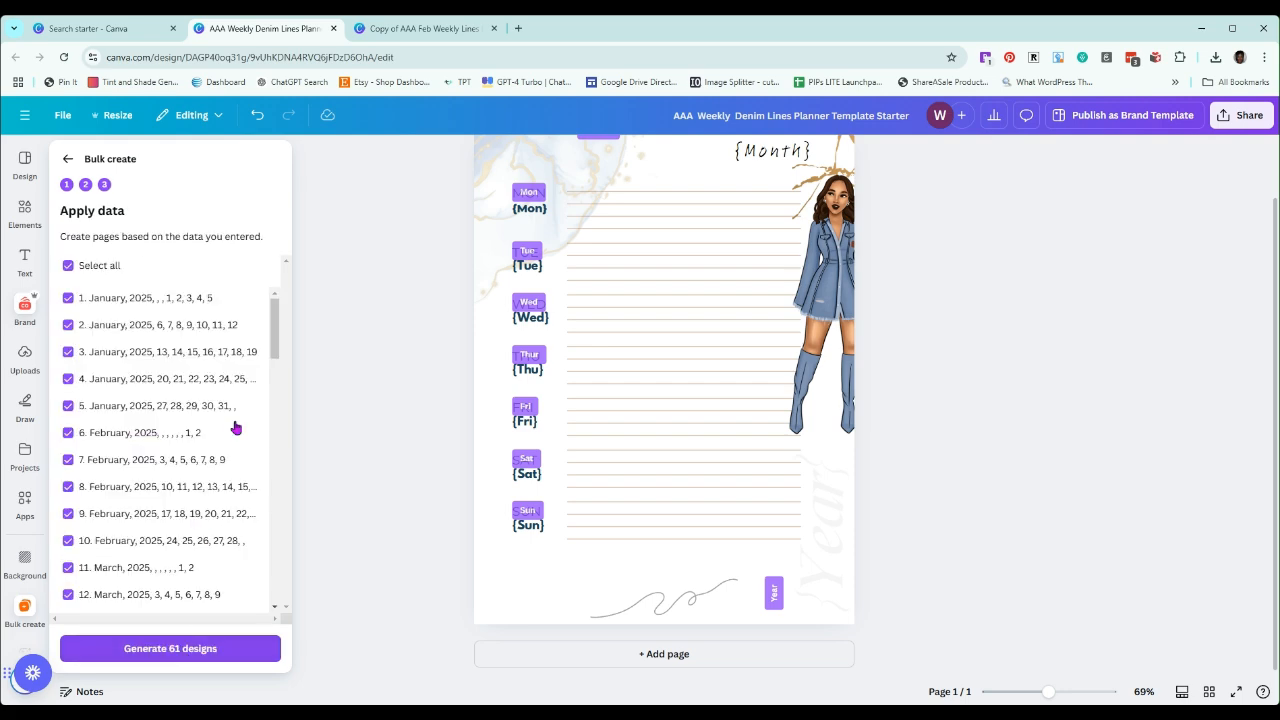
scroll(283, 335, "down", 2)
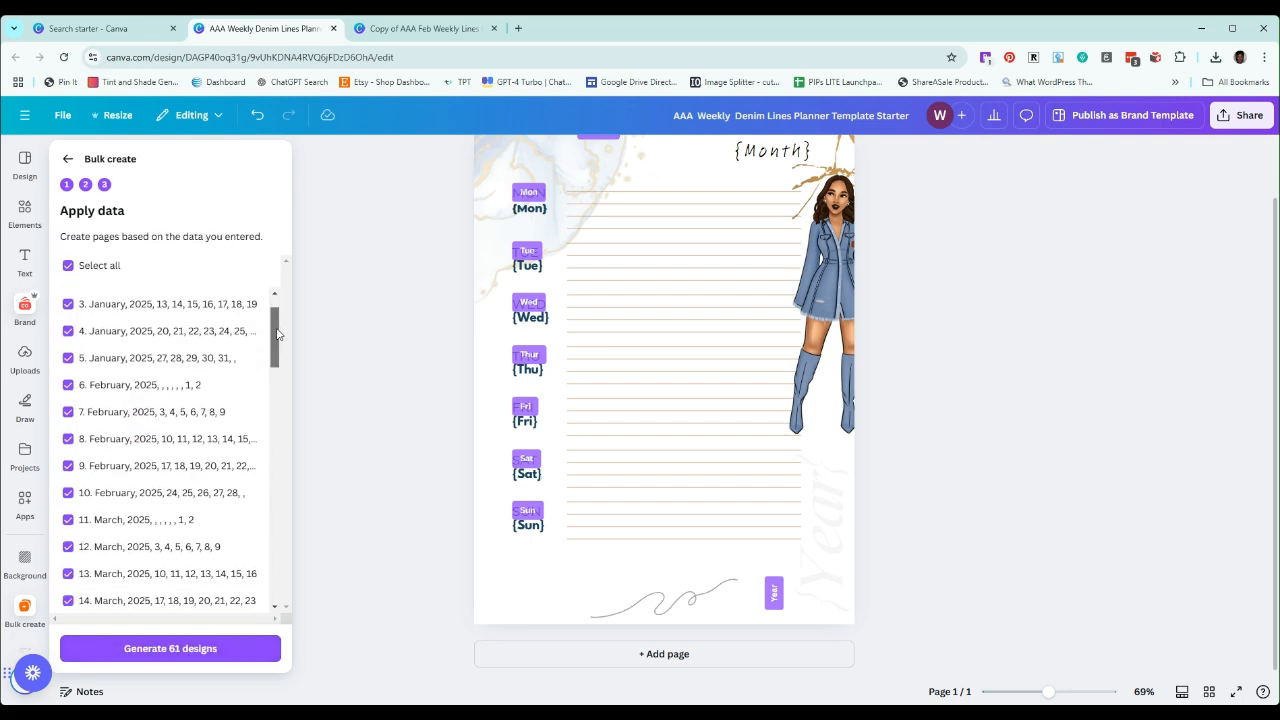
scroll(281, 335, "up", 2)
left_click_drag(281, 335, 300, 596)
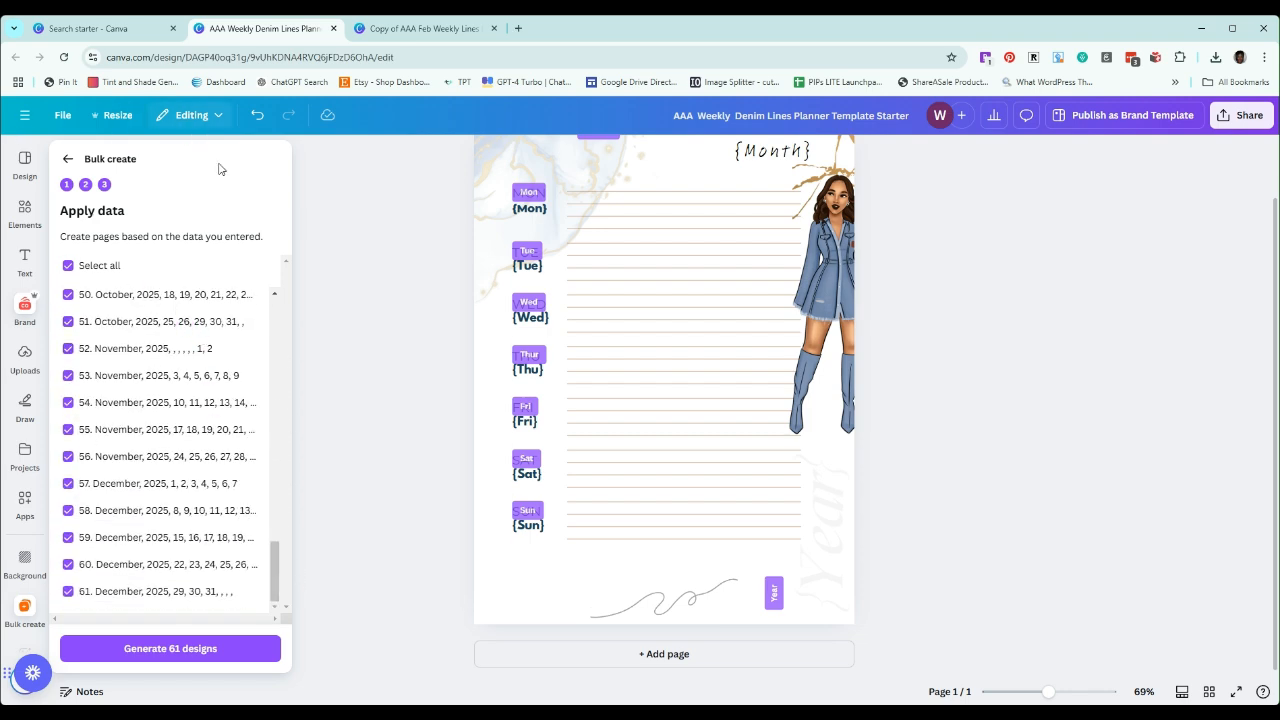
left_click(156, 652)
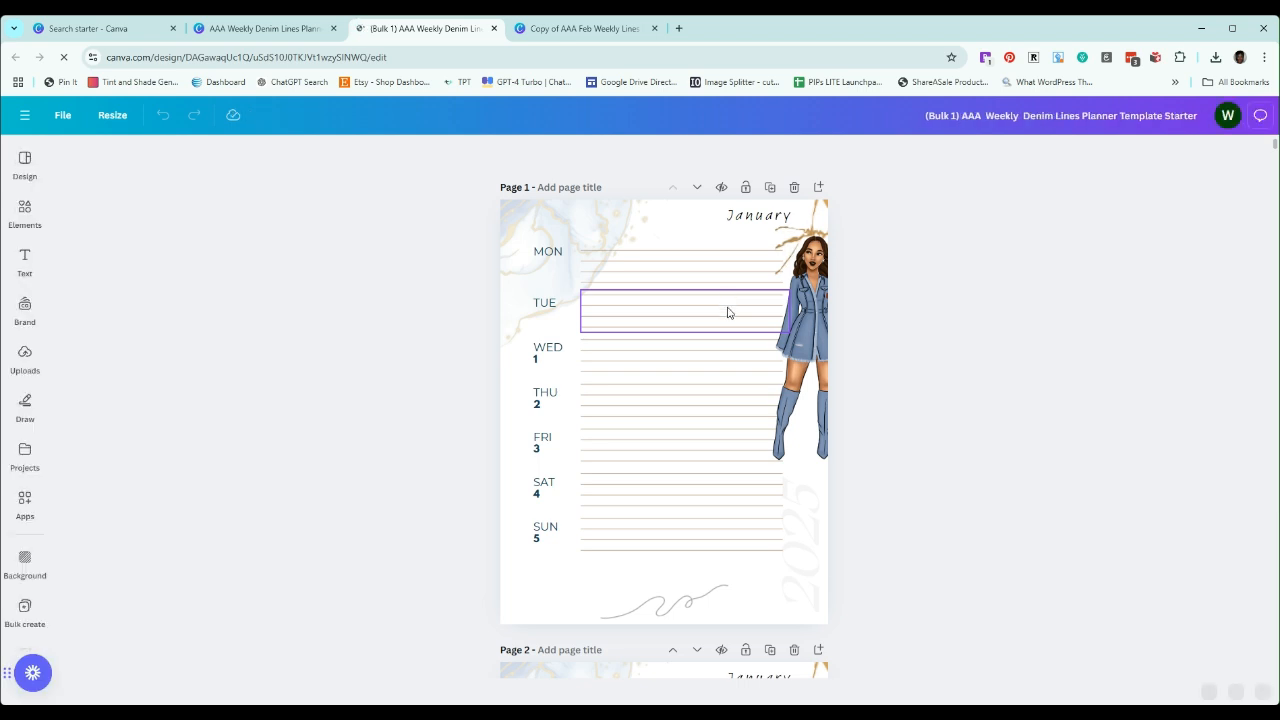
Examine the generated January 2025 planner pages, checking the month, year and weekday dates through the start of February
scroll(728, 313, "down", 1)
scroll(728, 313, "down", 3)
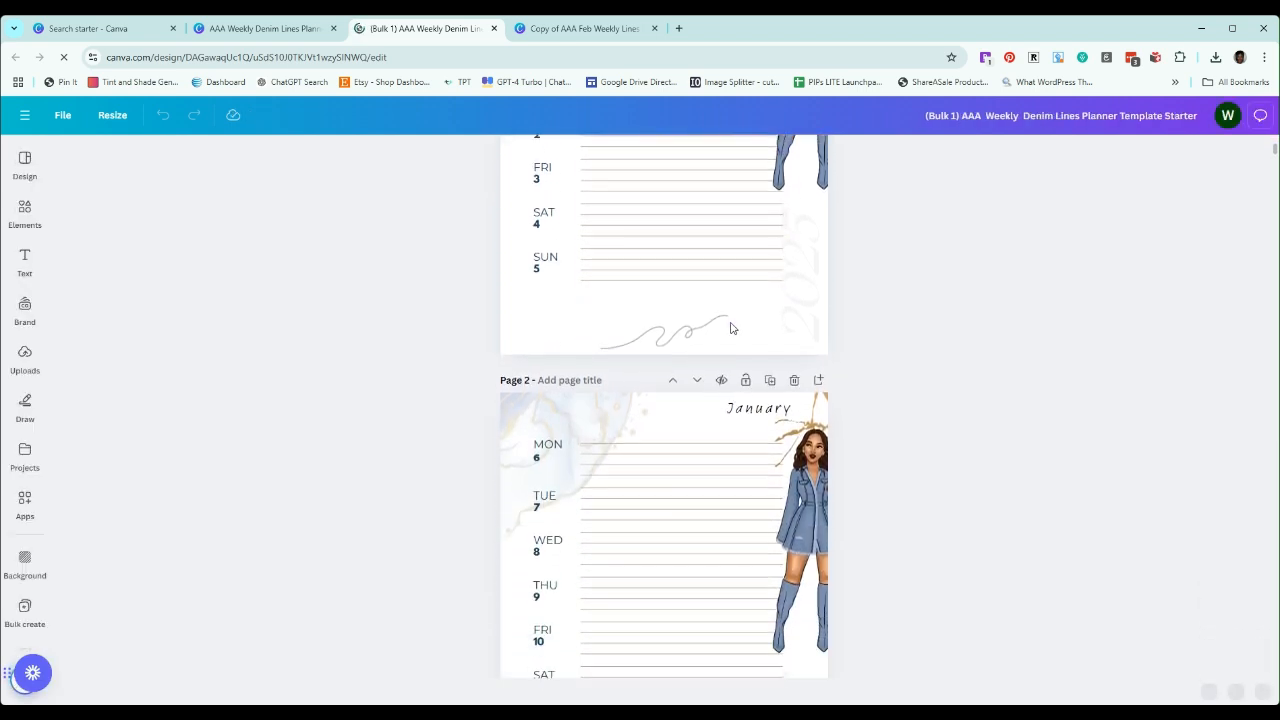
scroll(731, 331, "down", 2)
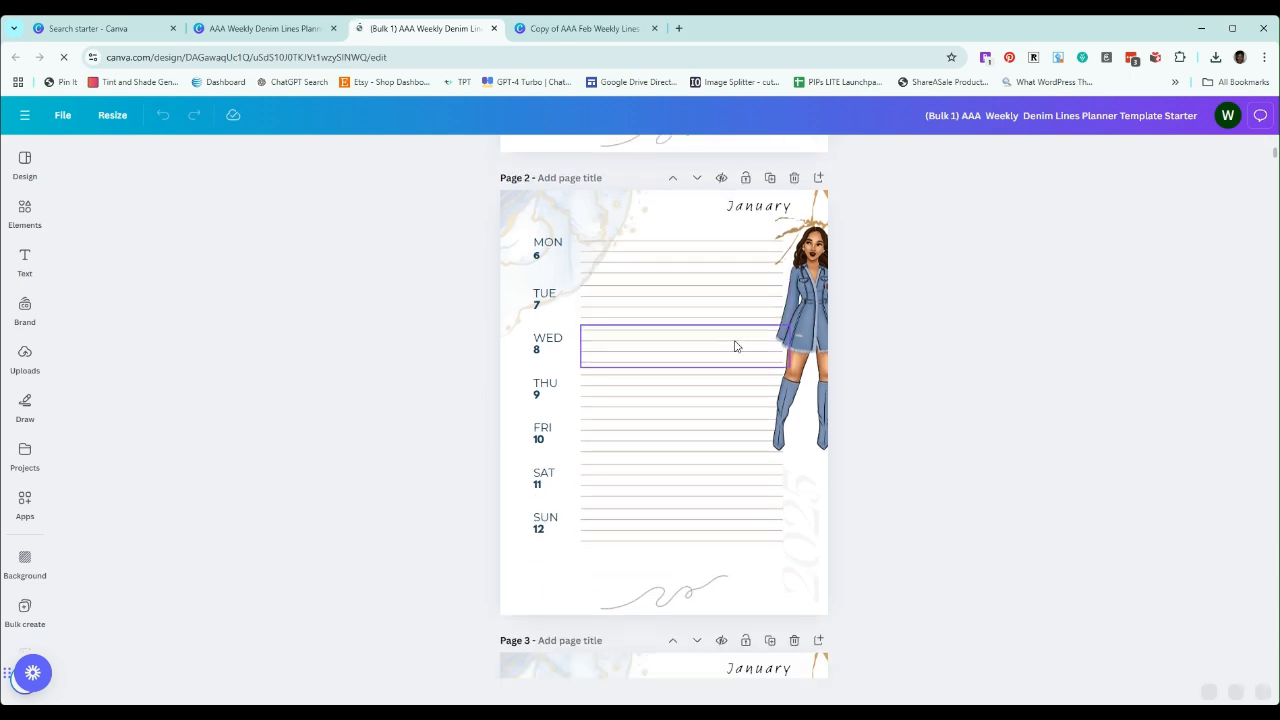
scroll(735, 346, "down", 1)
scroll(735, 346, "up", 6)
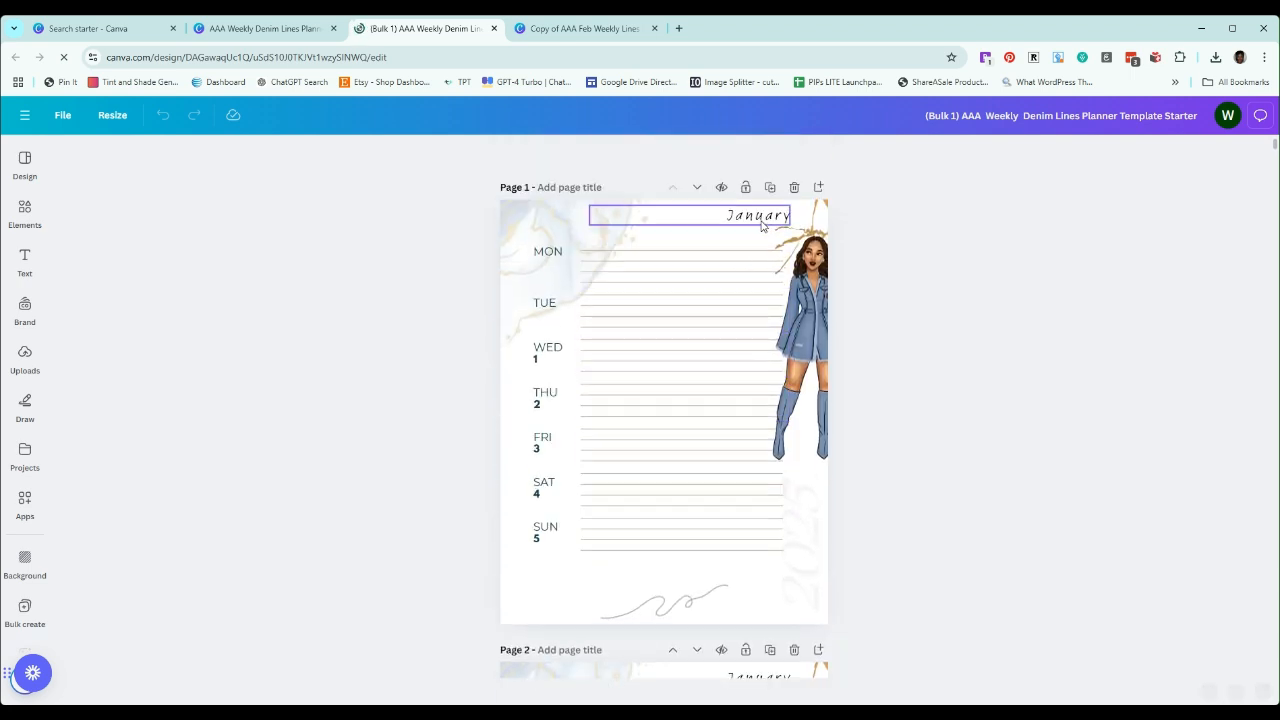
scroll(770, 300, "down", 3)
scroll(779, 376, "down", 2)
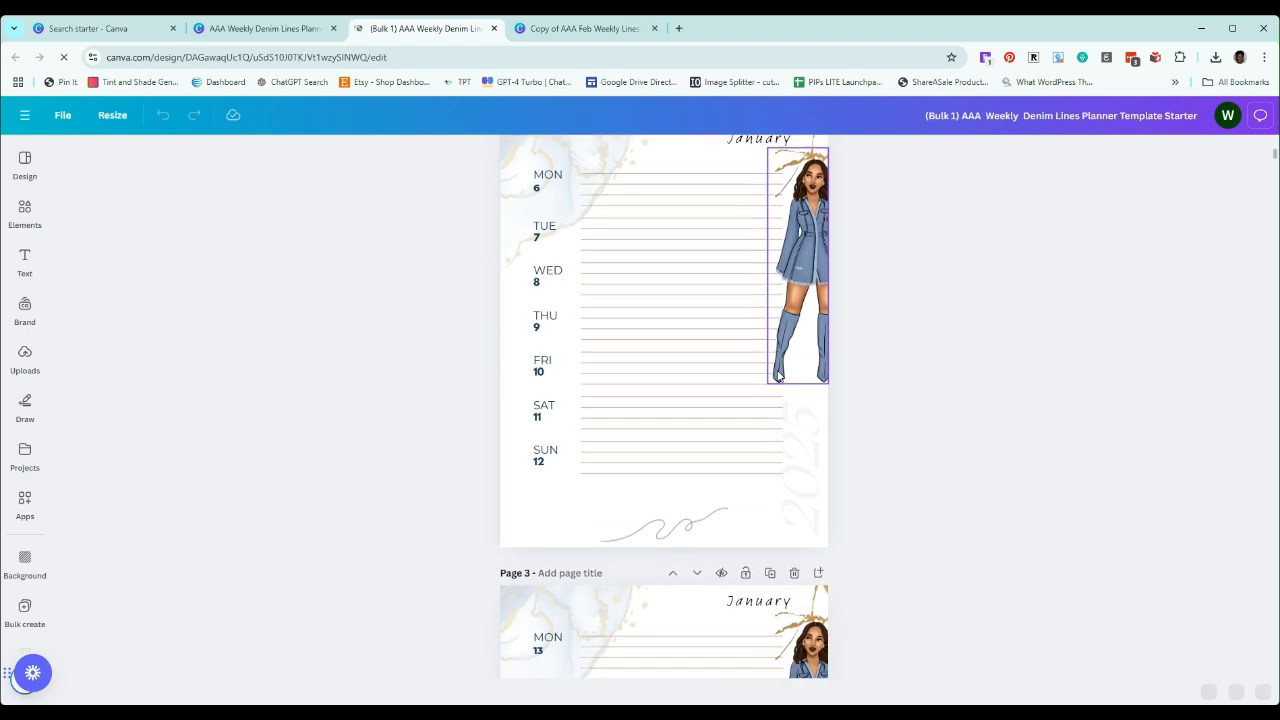
scroll(779, 380, "down", 3)
scroll(779, 390, "down", 3)
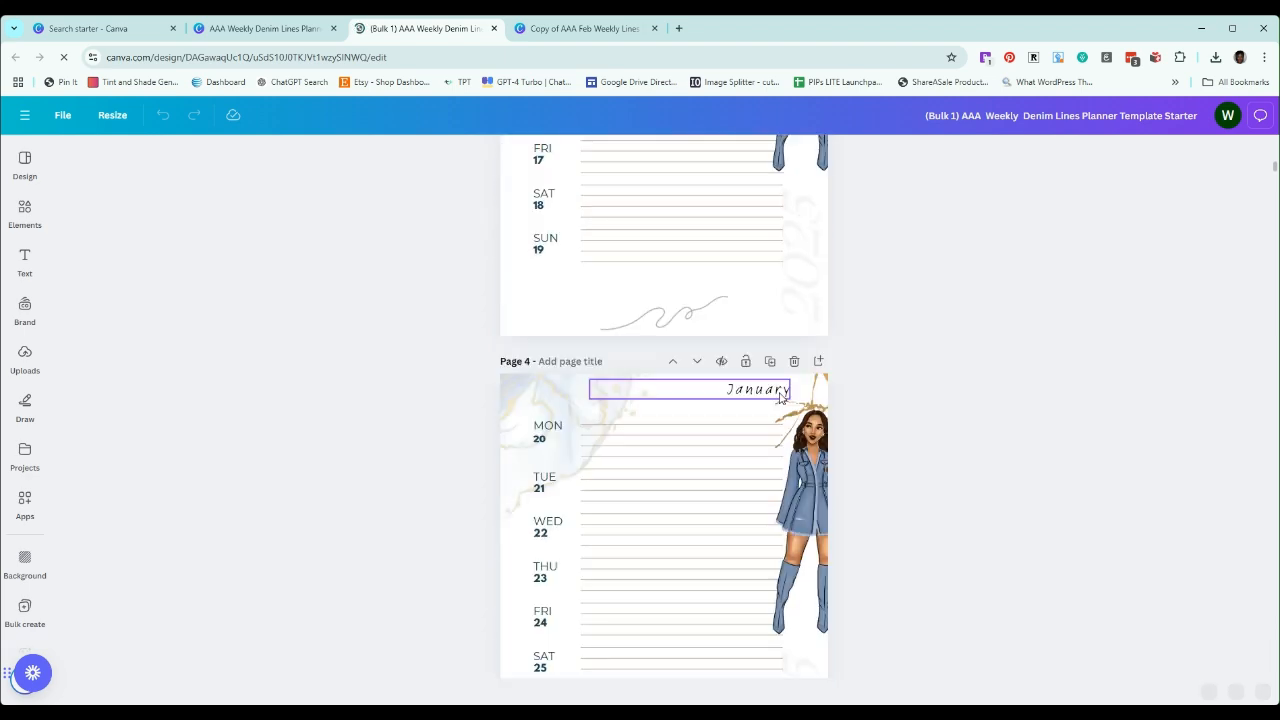
scroll(782, 400, "down", 3)
scroll(782, 400, "down", 3)
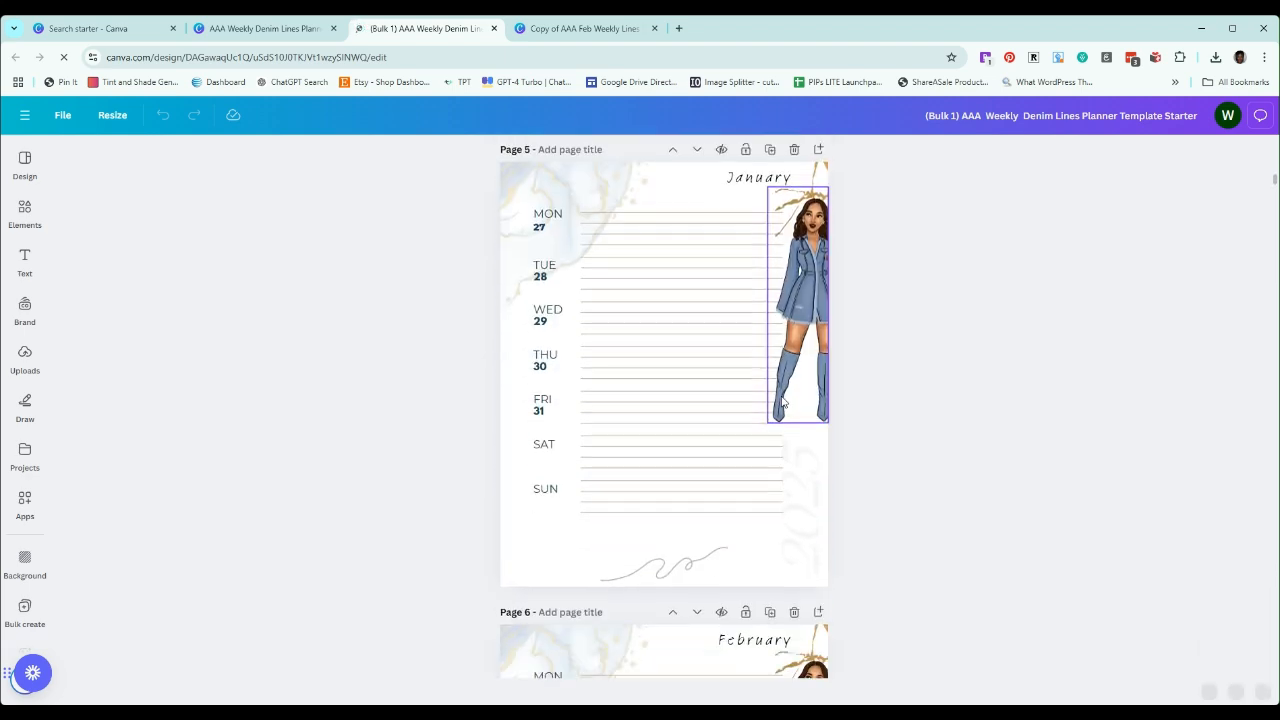
scroll(780, 395, "down", 3)
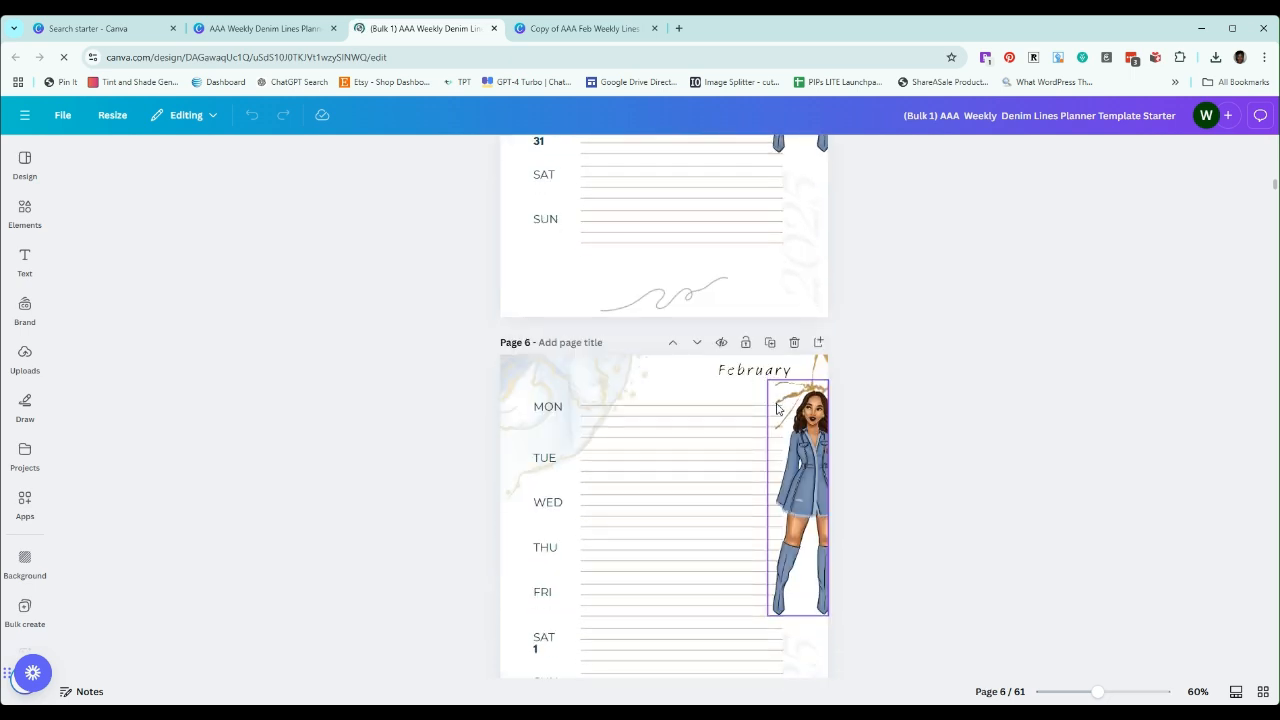
scroll(777, 407, "down", 2)
Compare the last January page with the first February page to see how the split week's dates are laid out
scroll(506, 382, "up", 4)
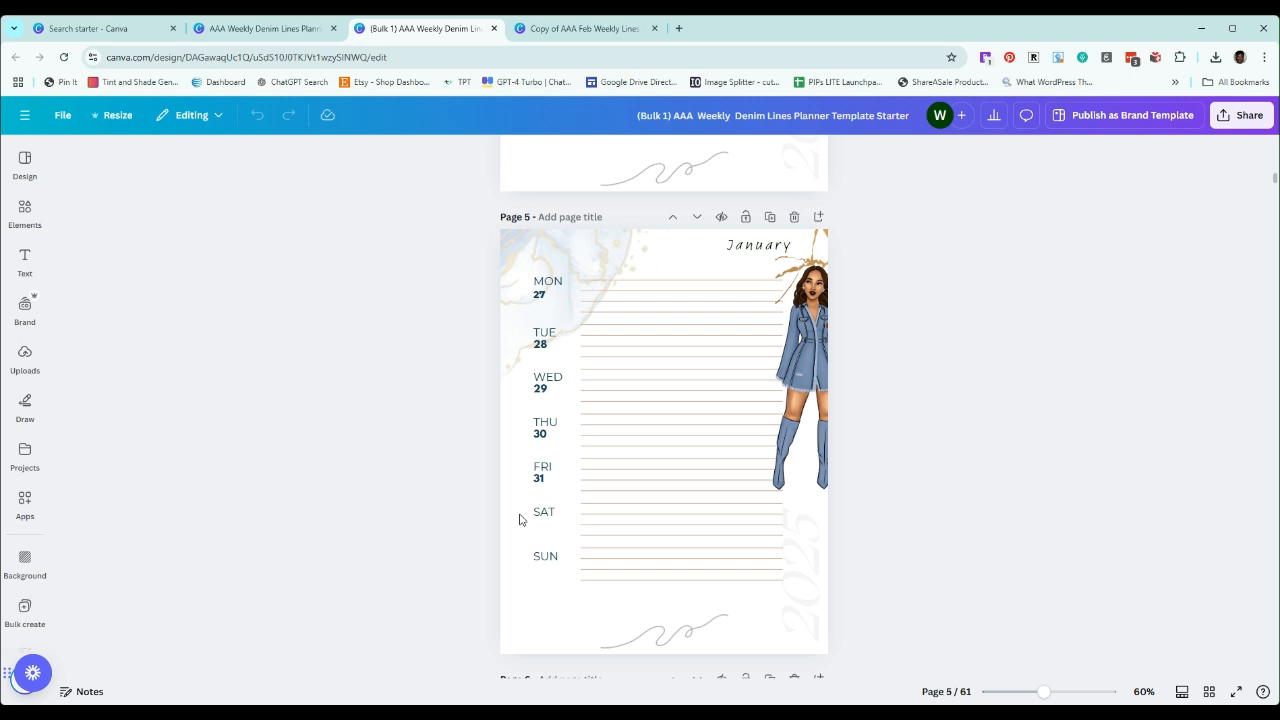
scroll(503, 493, "down", 4)
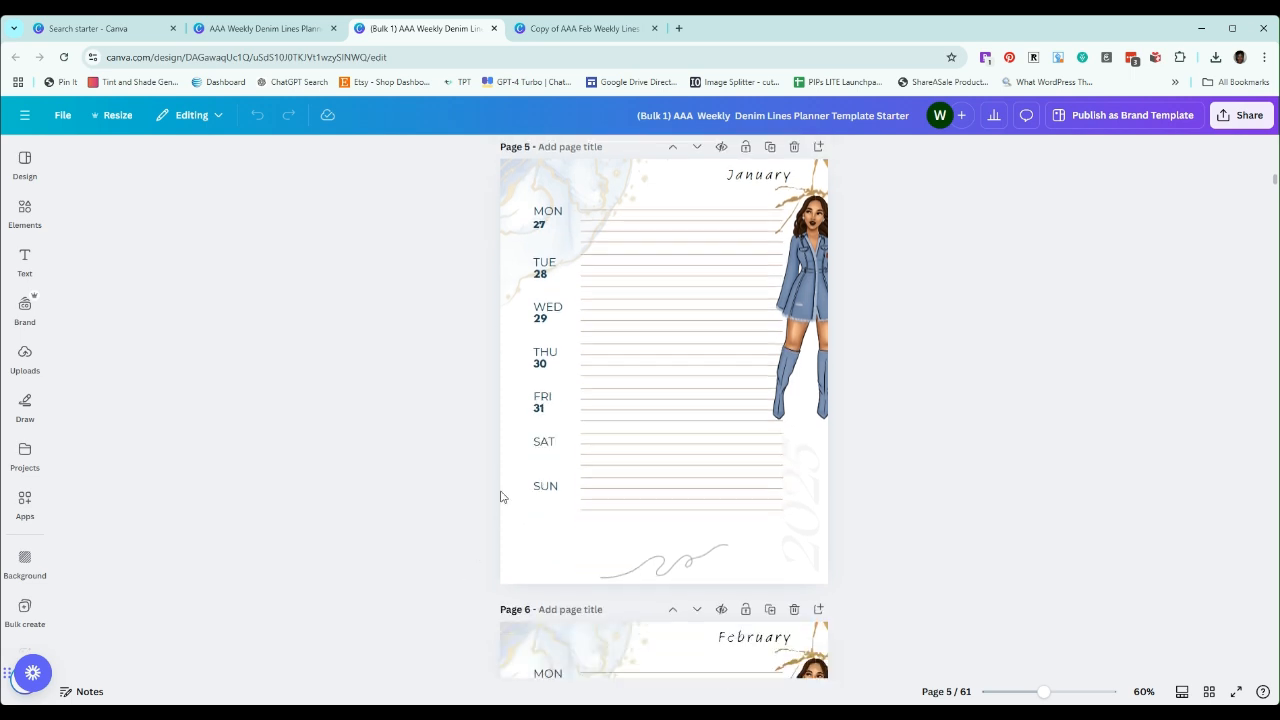
scroll(503, 500, "down", 1)
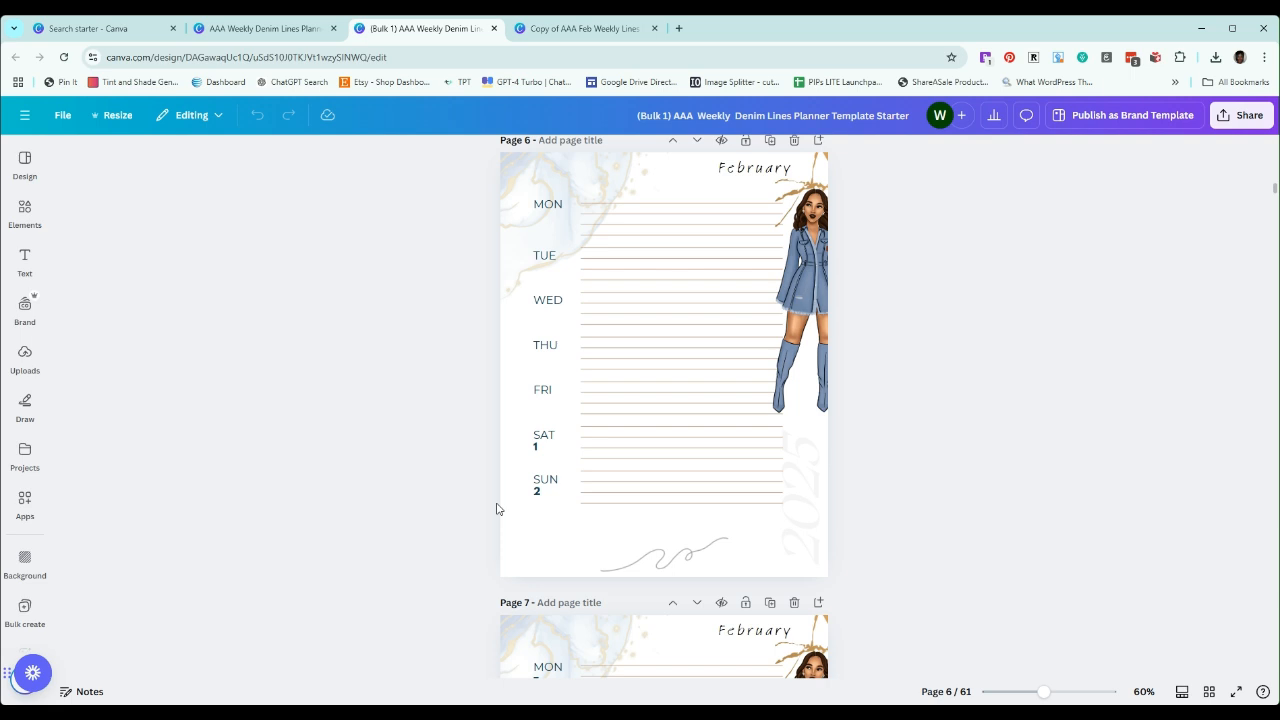
scroll(479, 467, "up", 5)
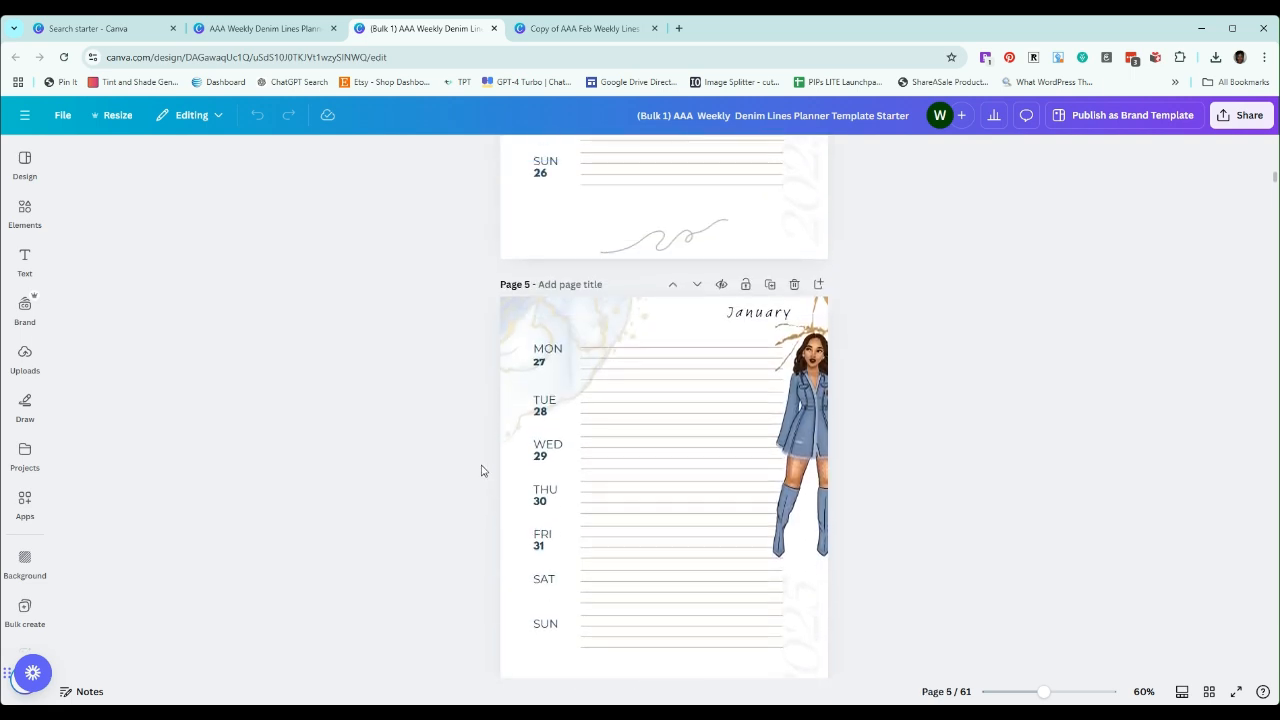
scroll(481, 470, "down", 4)
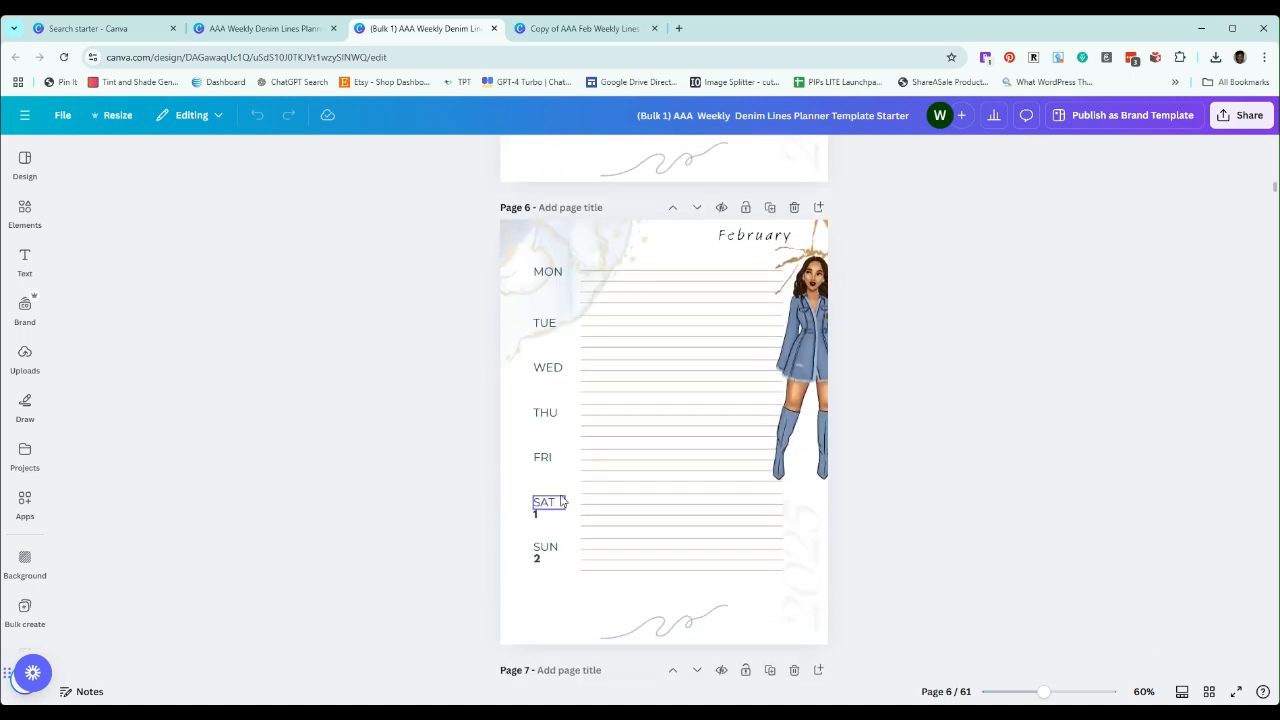
scroll(554, 497, "up", 4)
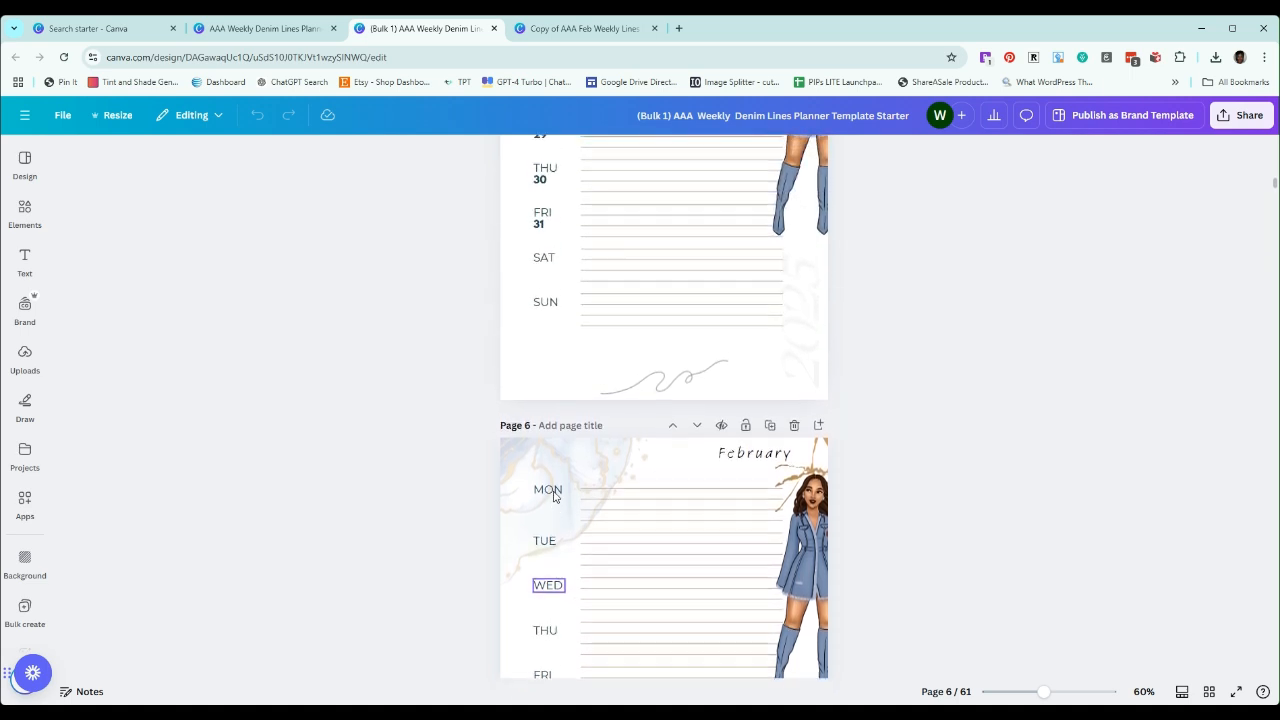
scroll(551, 493, "up", 1)
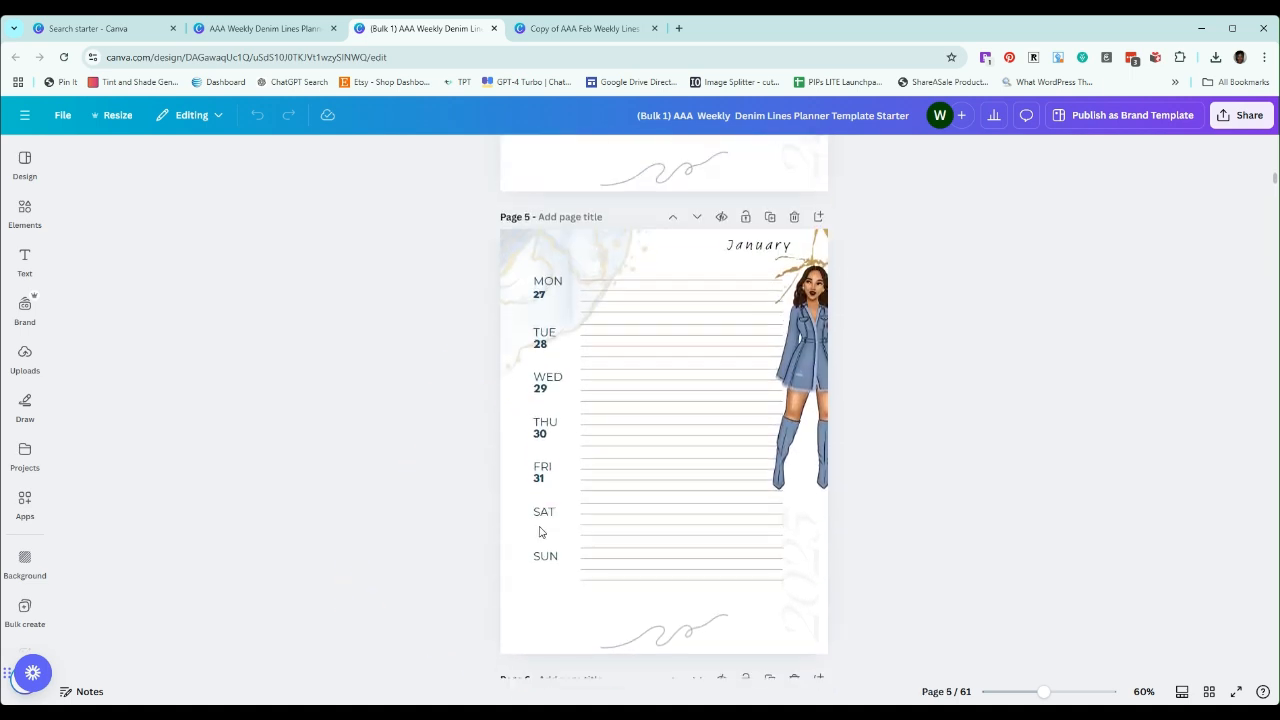
scroll(535, 480, "down", 3)
scroll(532, 545, "down", 2)
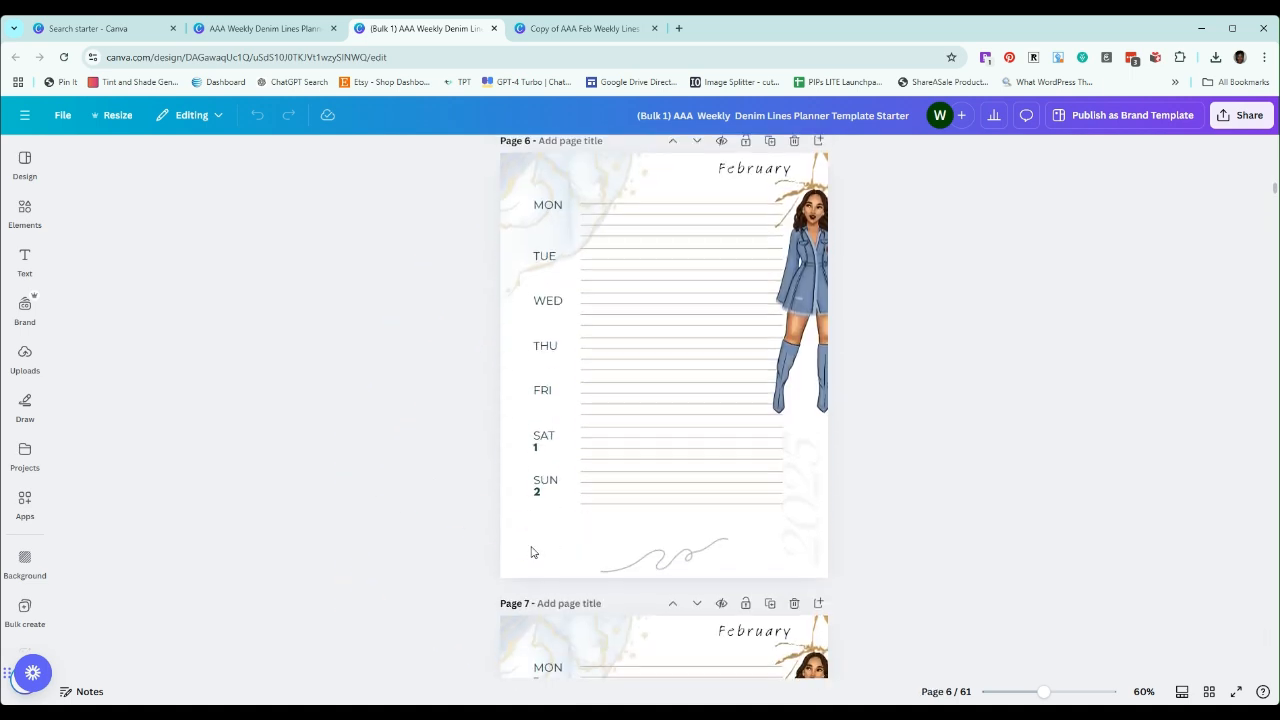
scroll(525, 535, "up", 3)
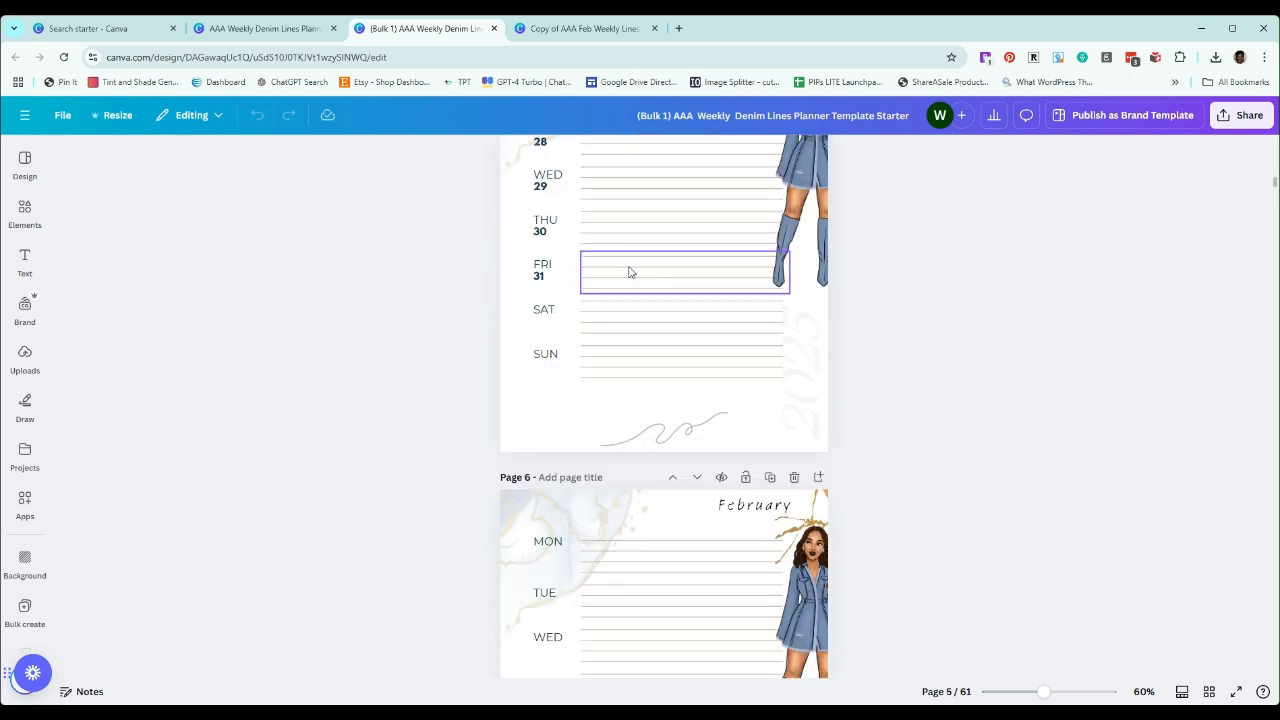
scroll(629, 271, "up", 3)
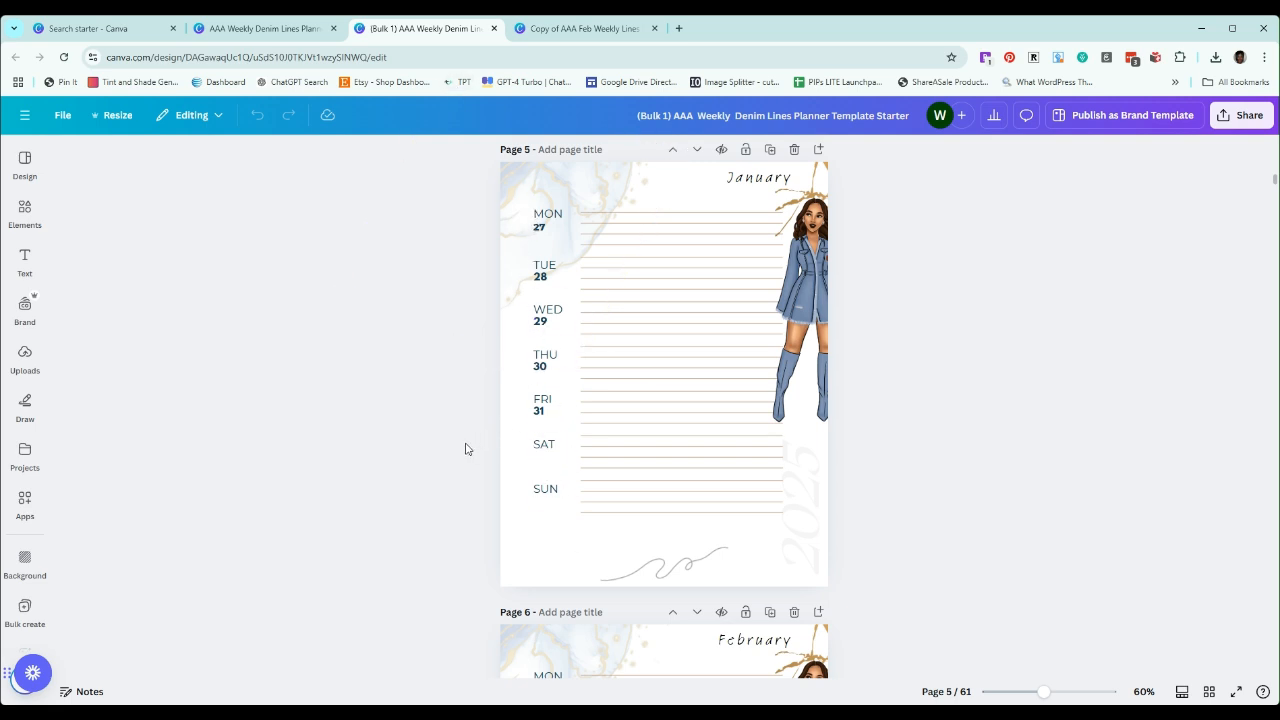
scroll(474, 450, "down", 5)
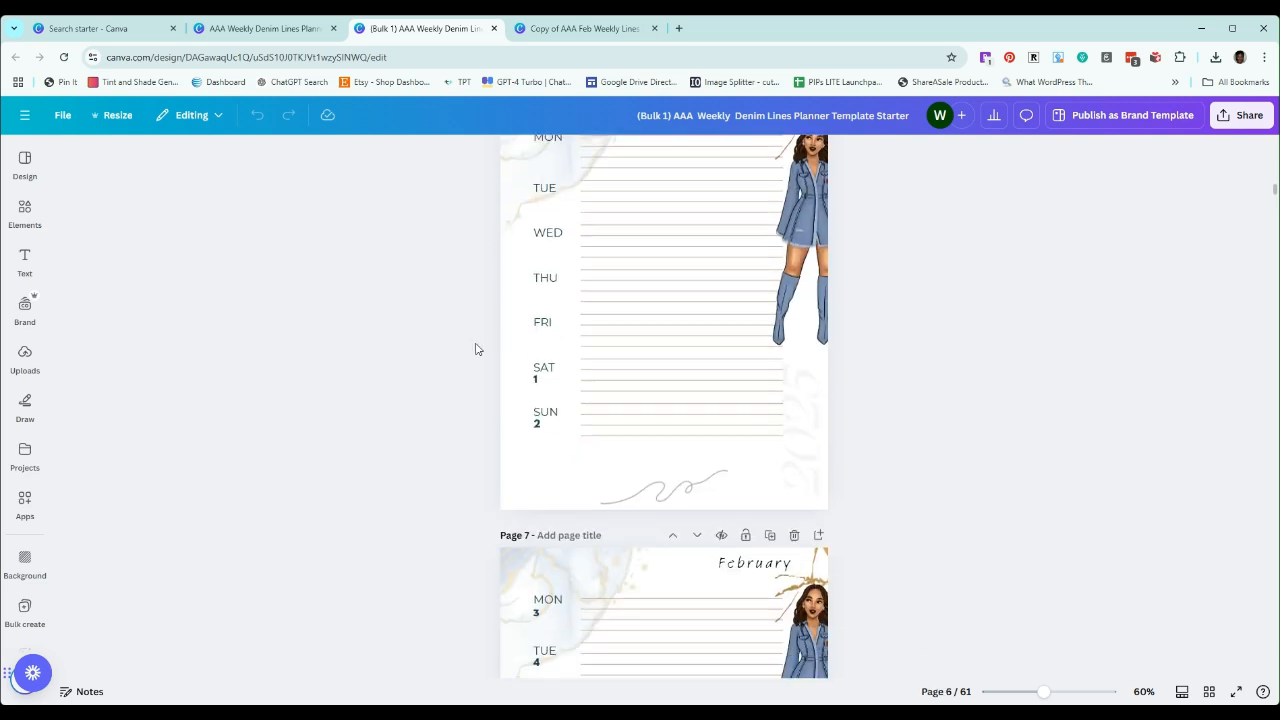
scroll(480, 355, "down", 1)
scroll(921, 403, "up", 3)
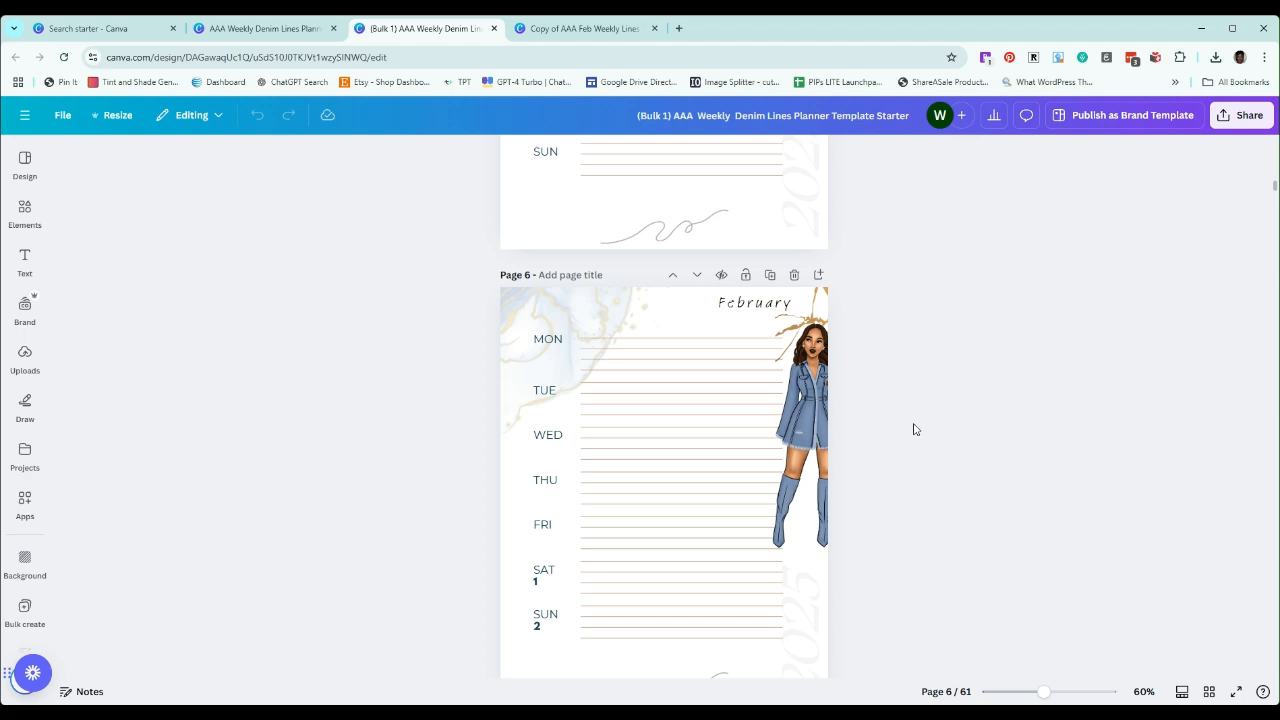
Check the weekday dates on the remaining February pages and the first March pages, including the February–March changeover
scroll(465, 410, "down", 3)
scroll(482, 403, "down", 8)
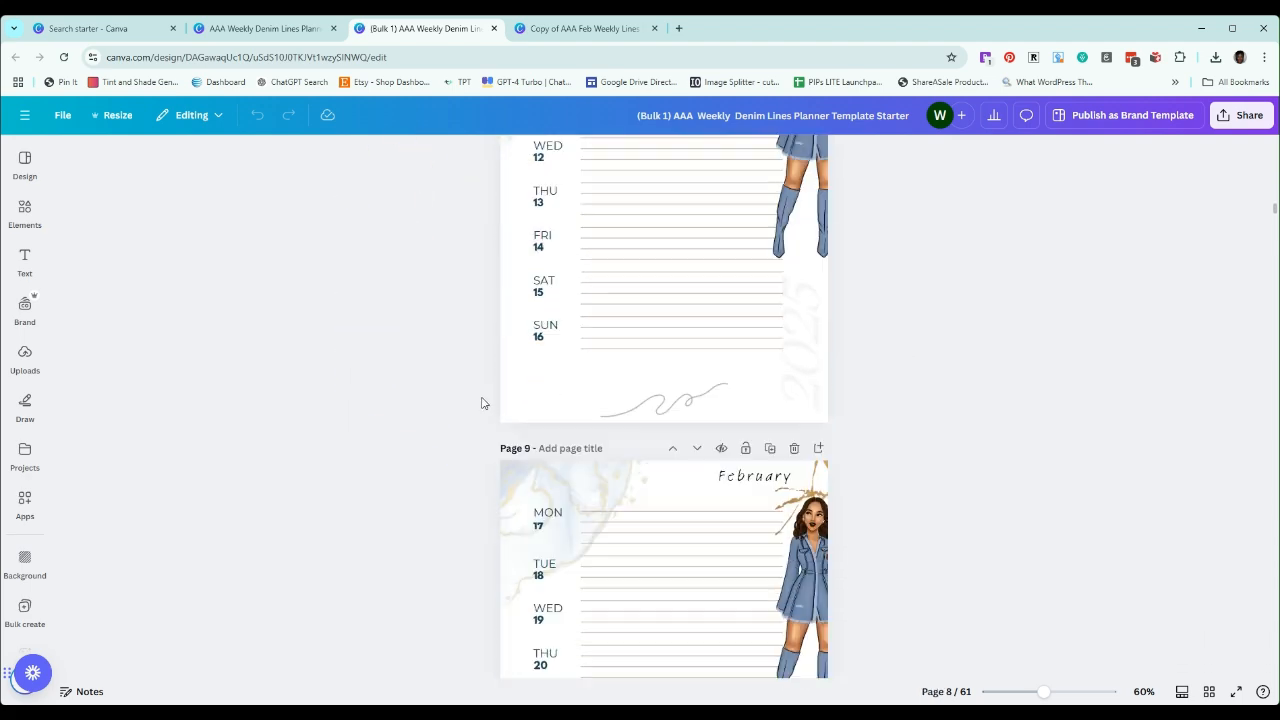
scroll(481, 403, "down", 3)
scroll(478, 403, "down", 3)
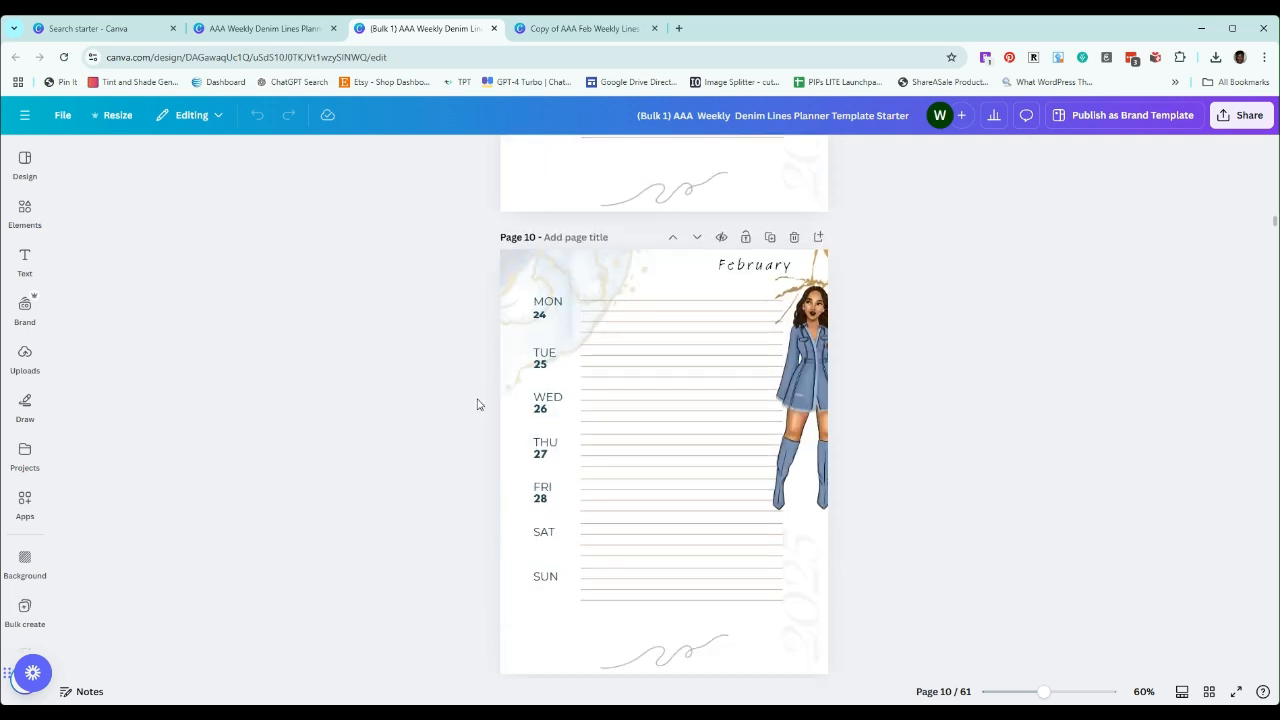
scroll(479, 404, "down", 2)
scroll(479, 404, "down", 1)
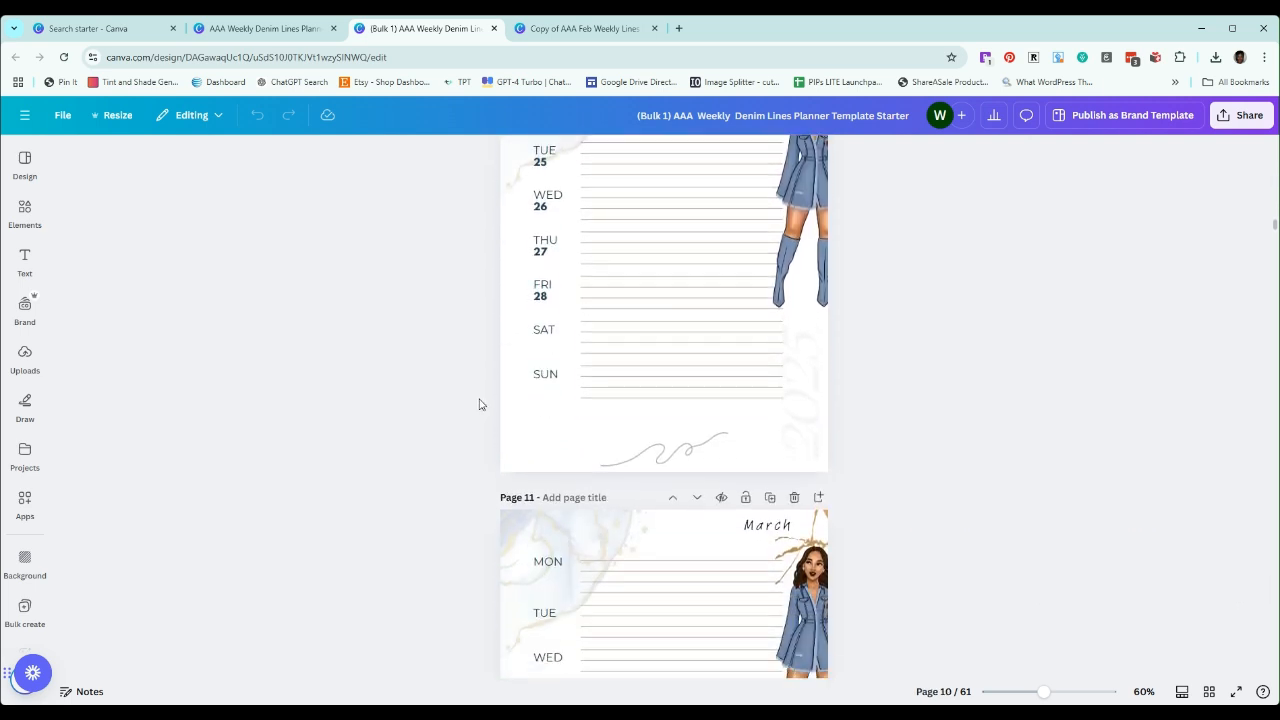
scroll(479, 406, "down", 3)
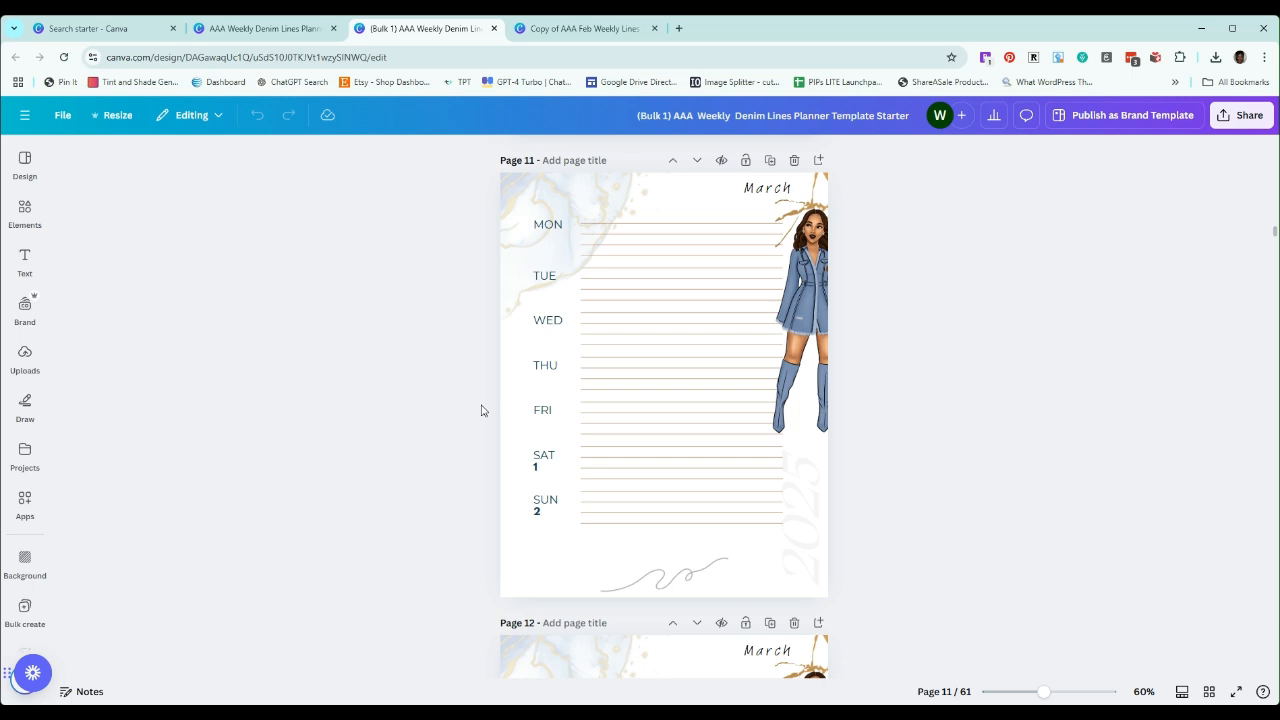
scroll(480, 409, "down", 5)
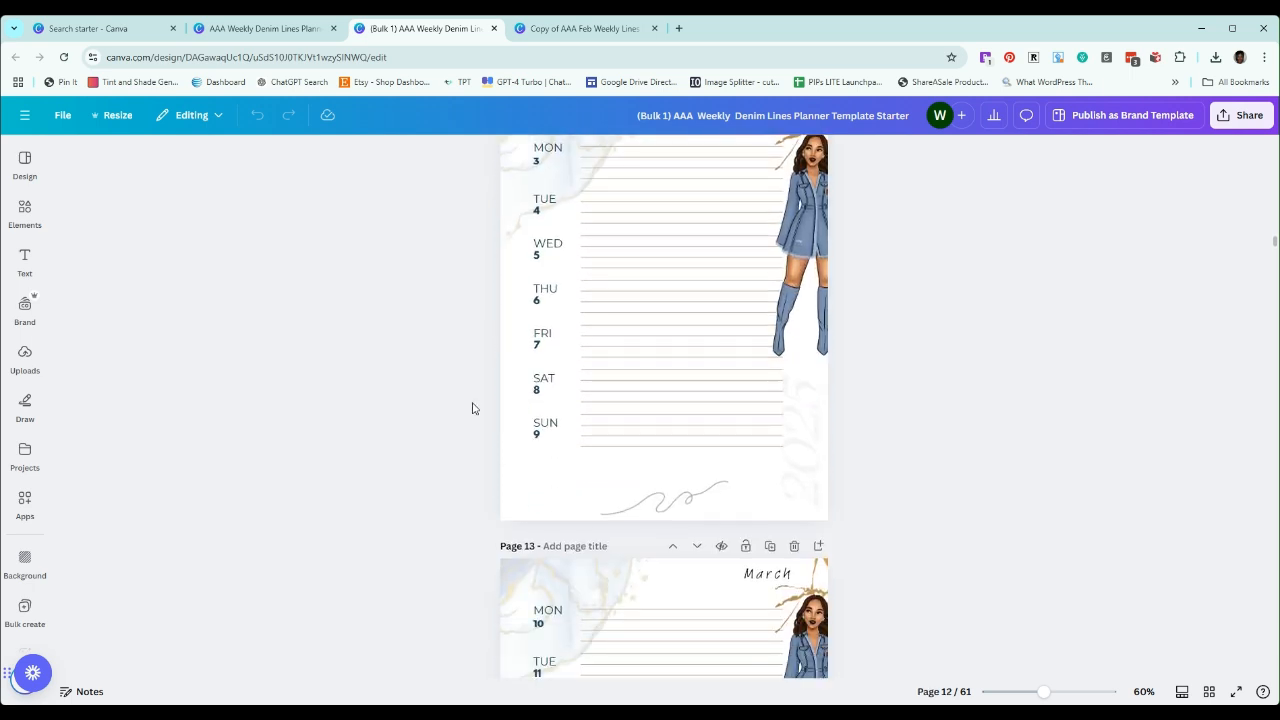
scroll(428, 318, "down", 2)
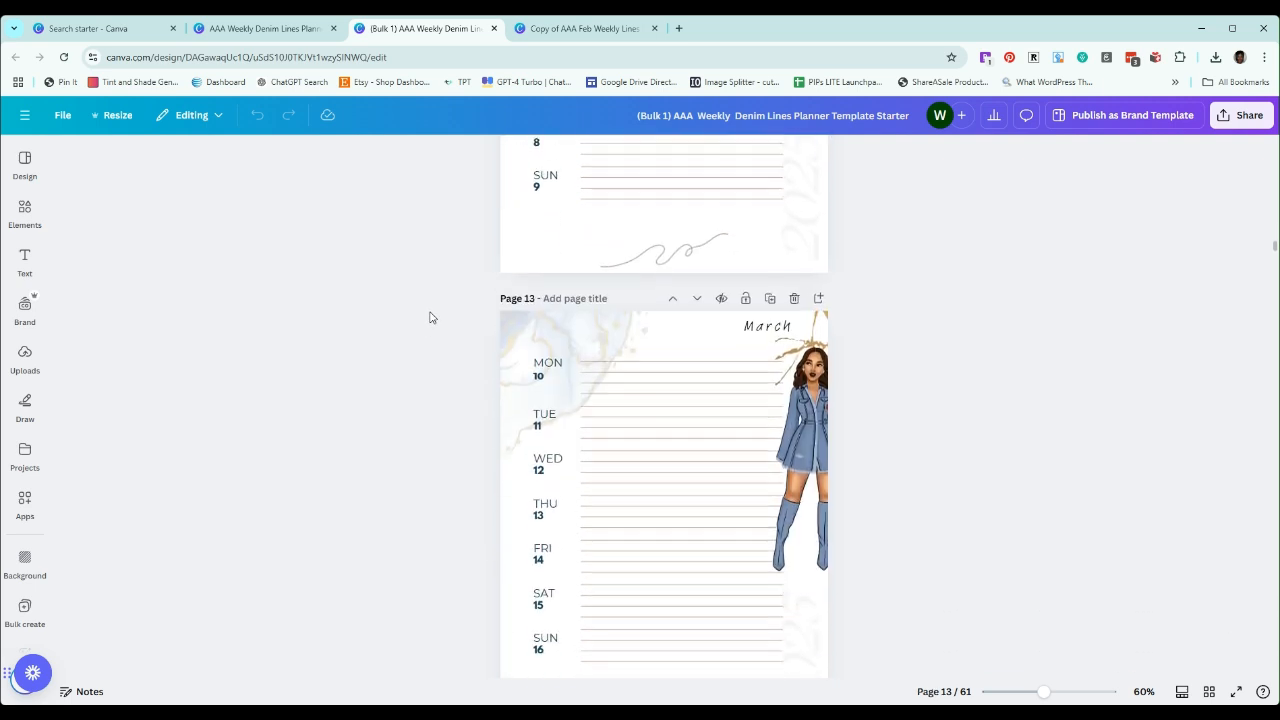
scroll(430, 318, "down", 2)
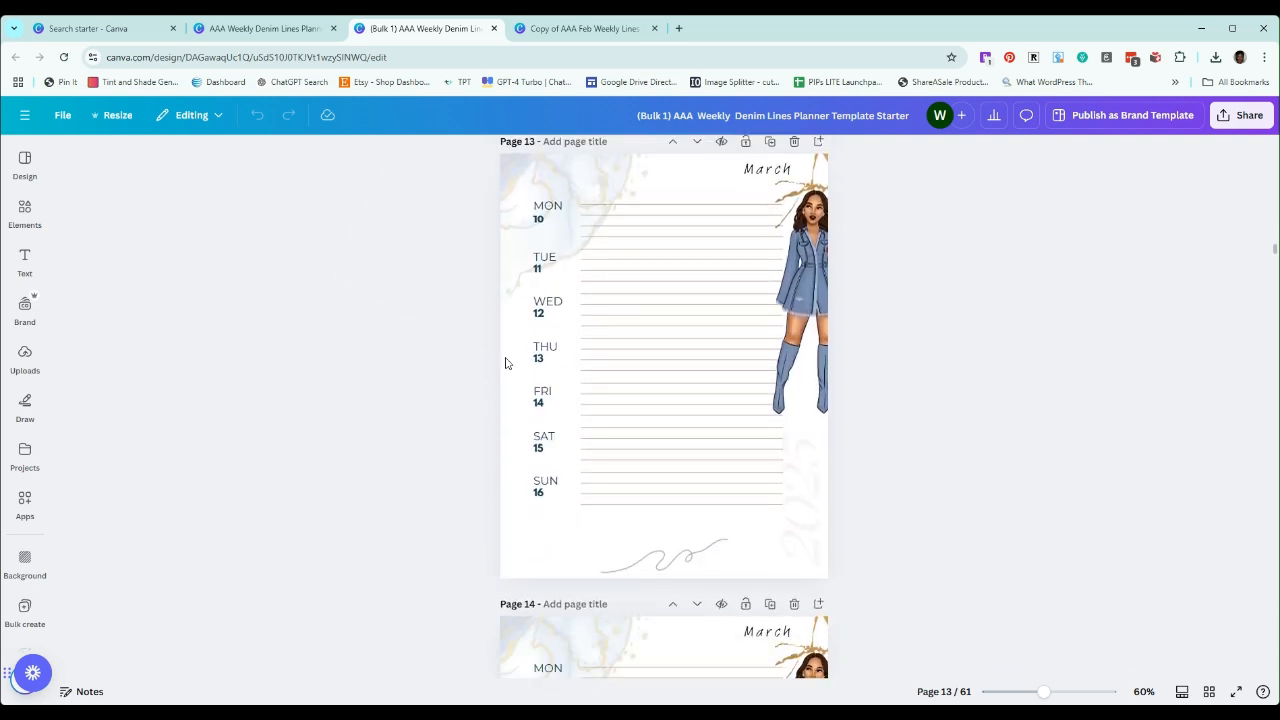
scroll(505, 363, "up", 3)
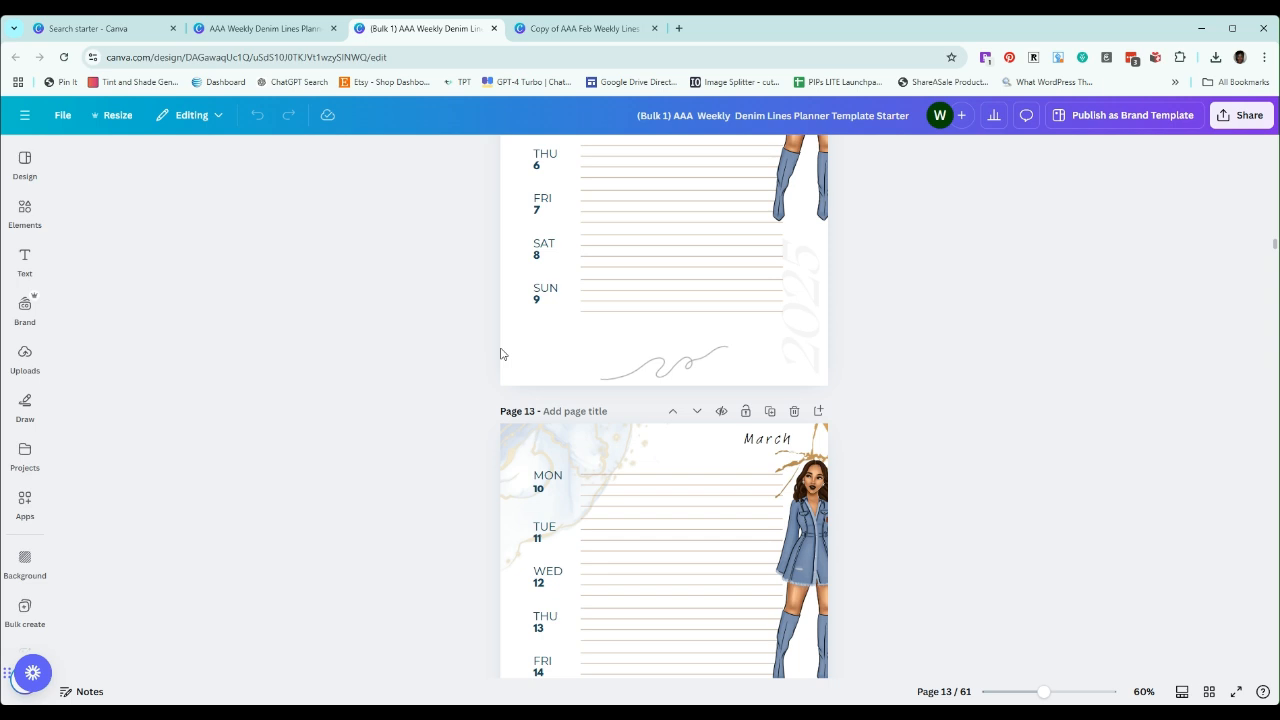
scroll(501, 354, "down", 3)
Return to the original weekly denim planner template and look over its connected month, weekday and year placeholders
left_click(290, 30)
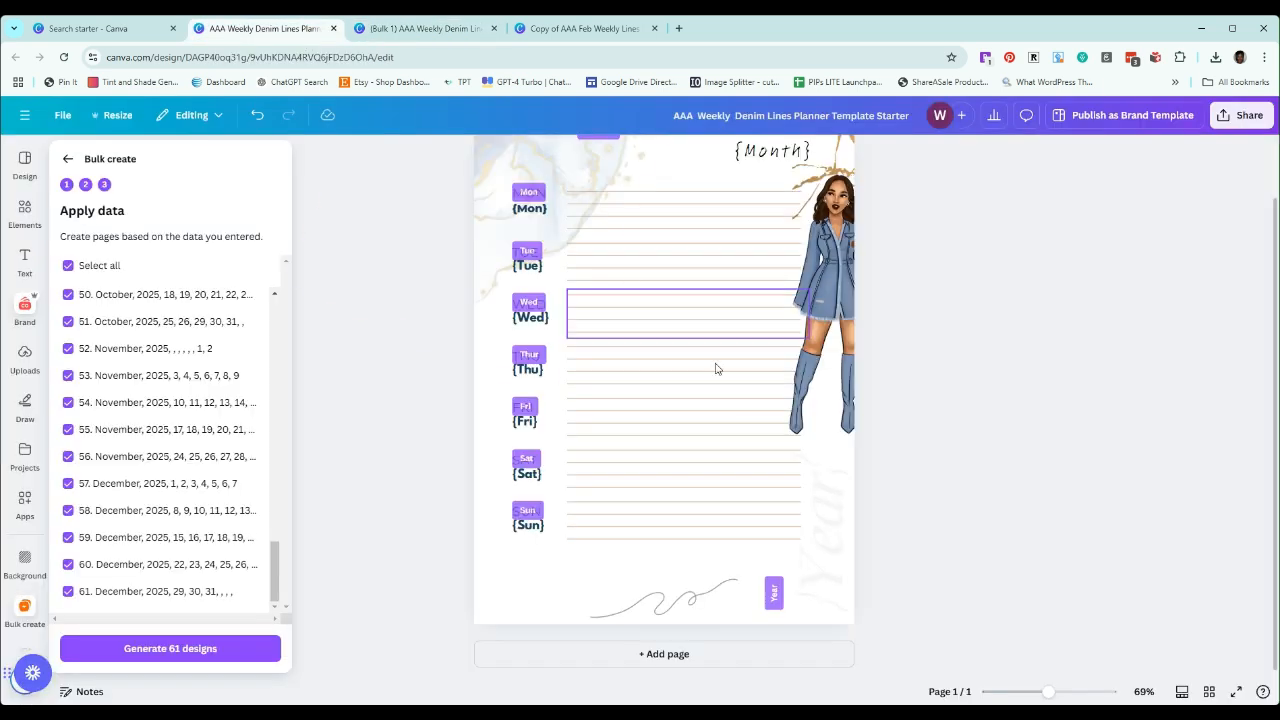
scroll(720, 370, "up", 1)
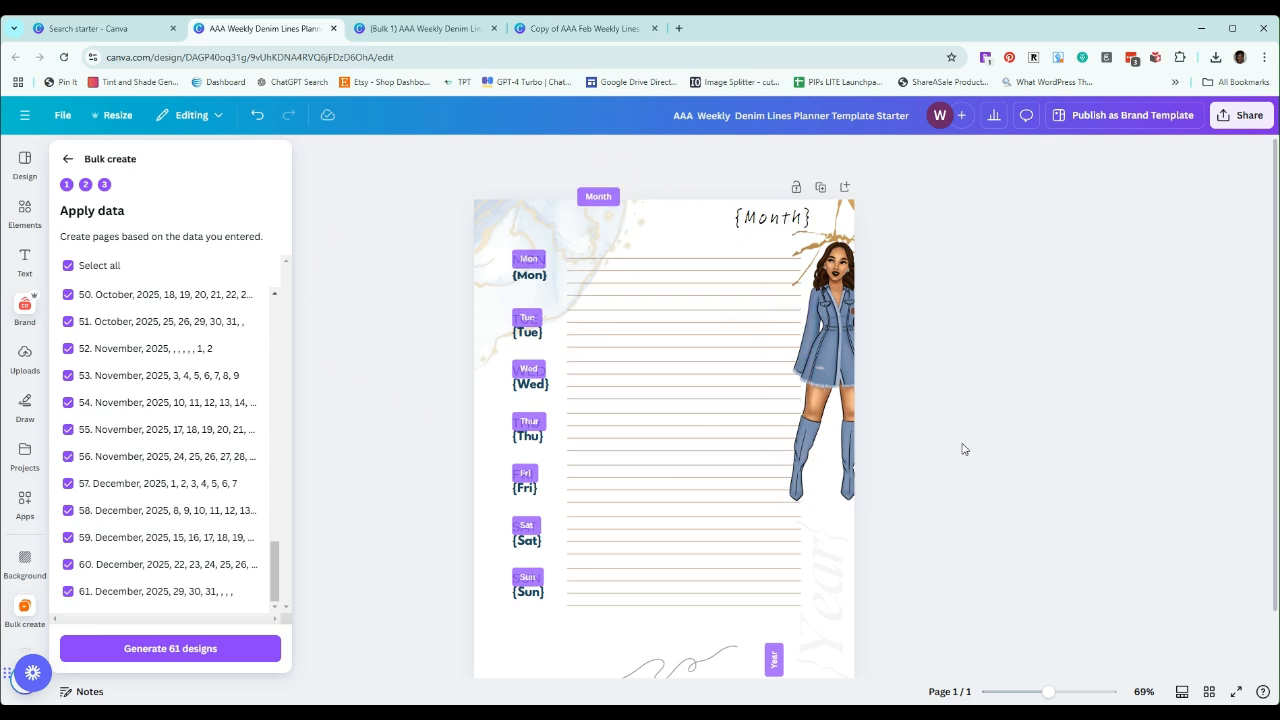
scroll(900, 450, "down", 1)
scroll(845, 497, "up", 1)
scroll(945, 477, "down", 1)
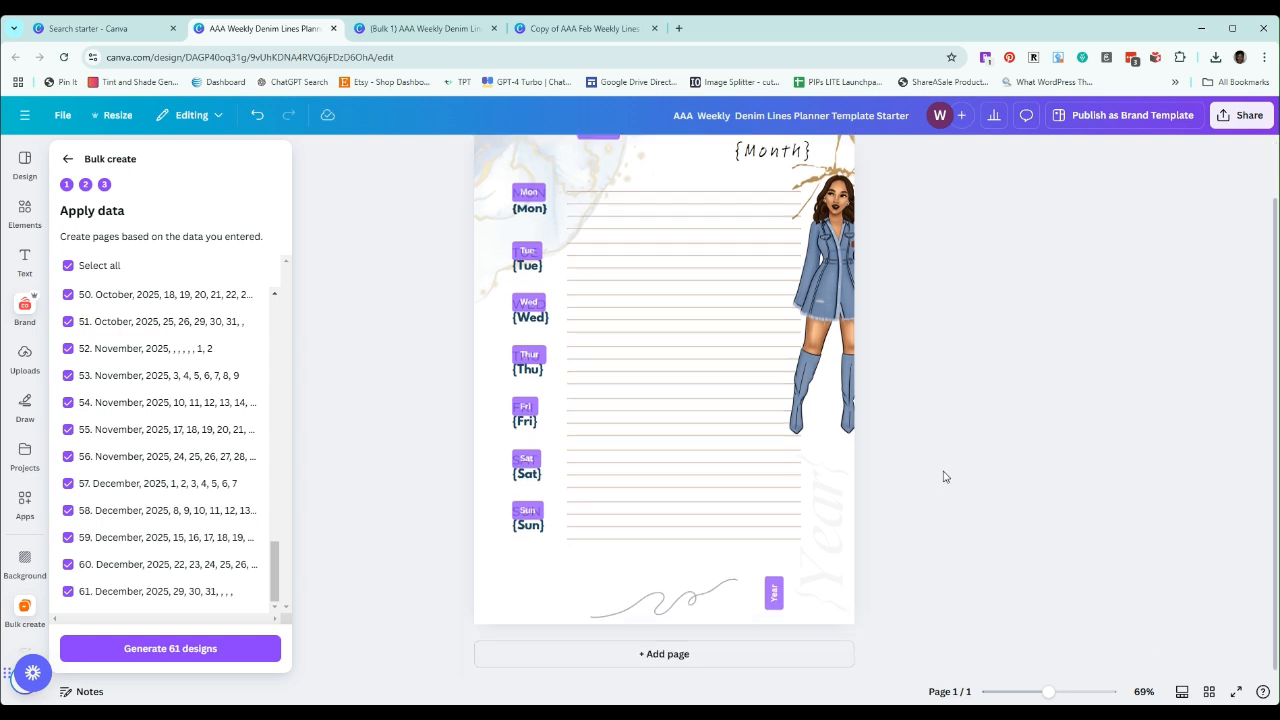